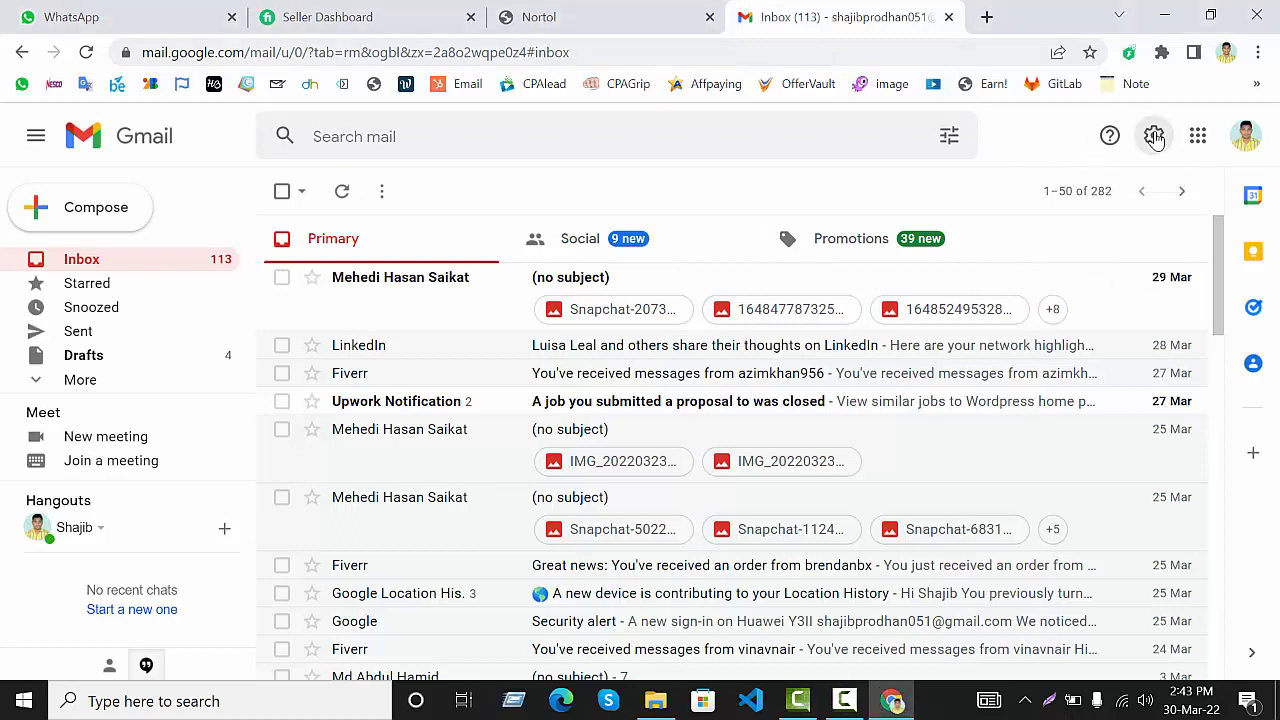
- Check in Gmail's advanced settings whether the Templates feature is enabled and return to the inbox
left_click(1154, 138)
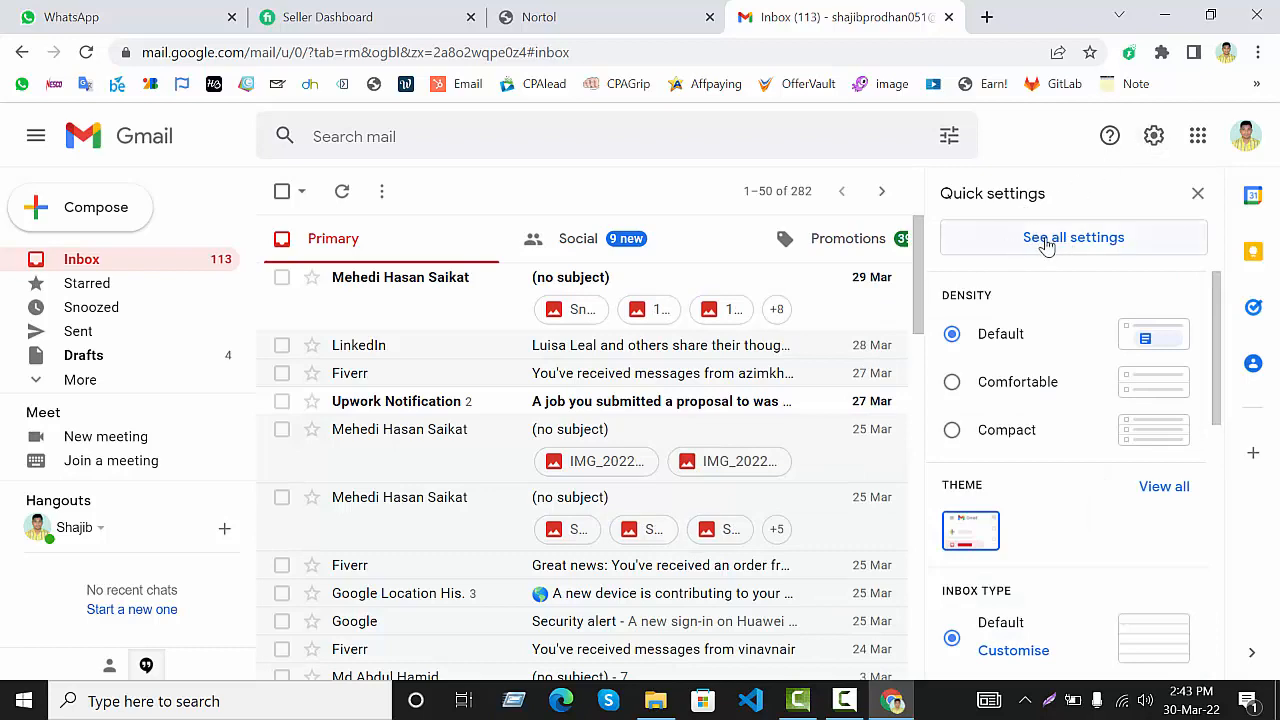
left_click(1081, 240)
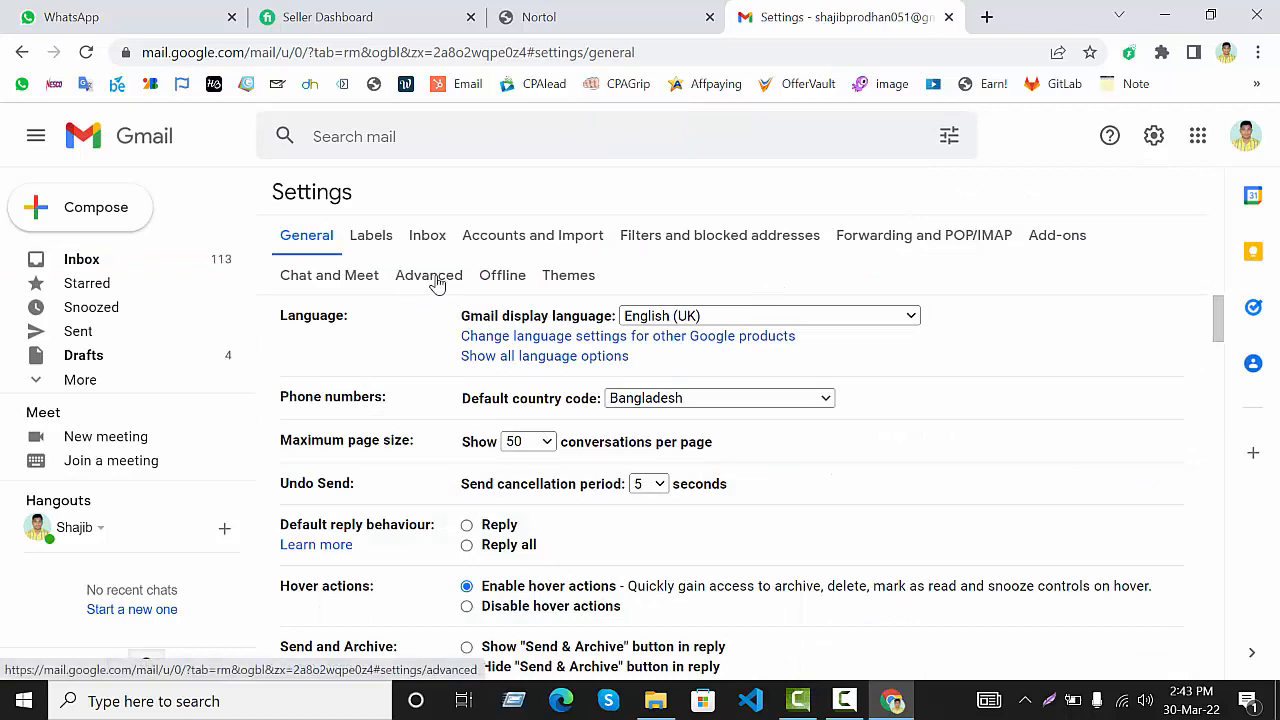
left_click(435, 283)
scroll(801, 460, "down", 1)
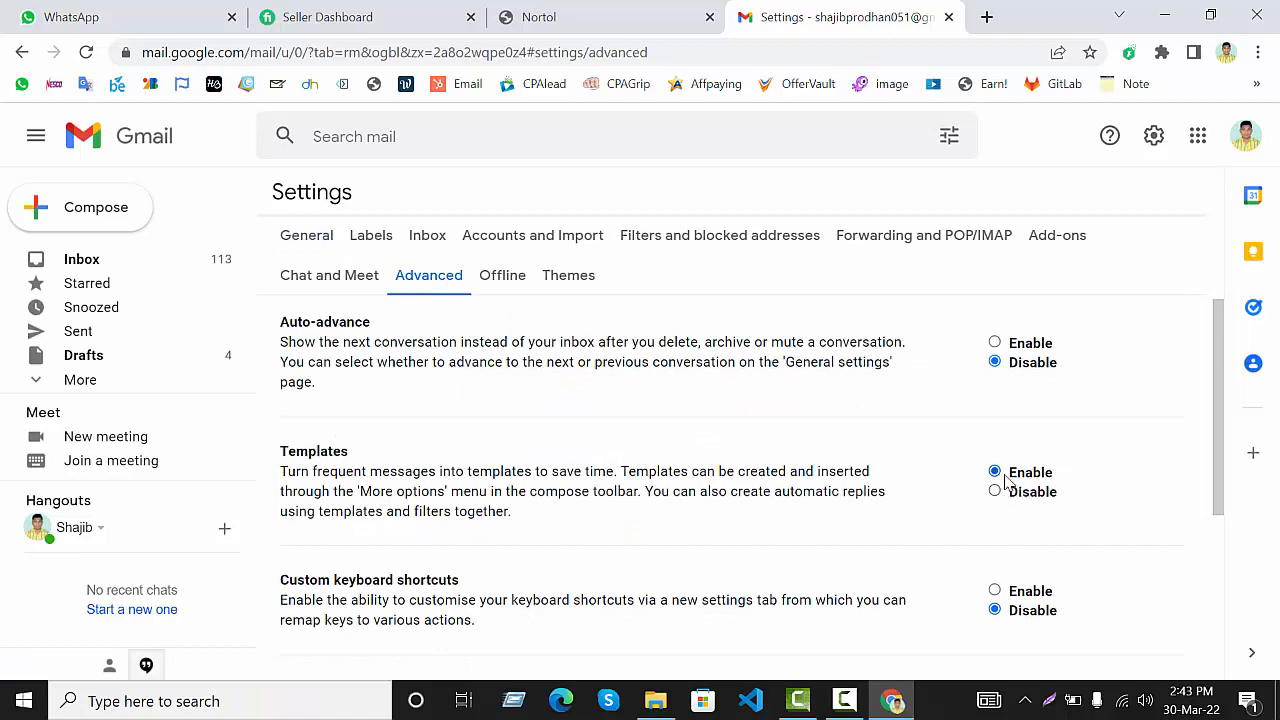
scroll(858, 531, "down", 3)
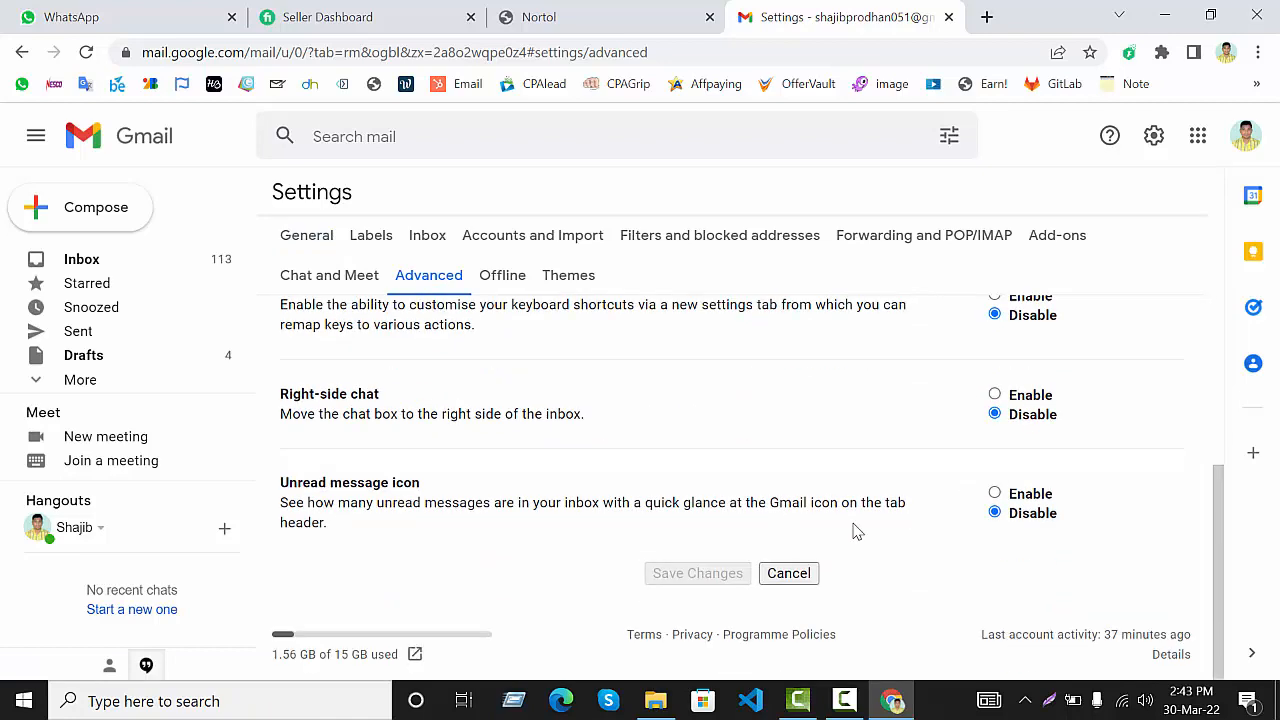
scroll(687, 551, "up", 3)
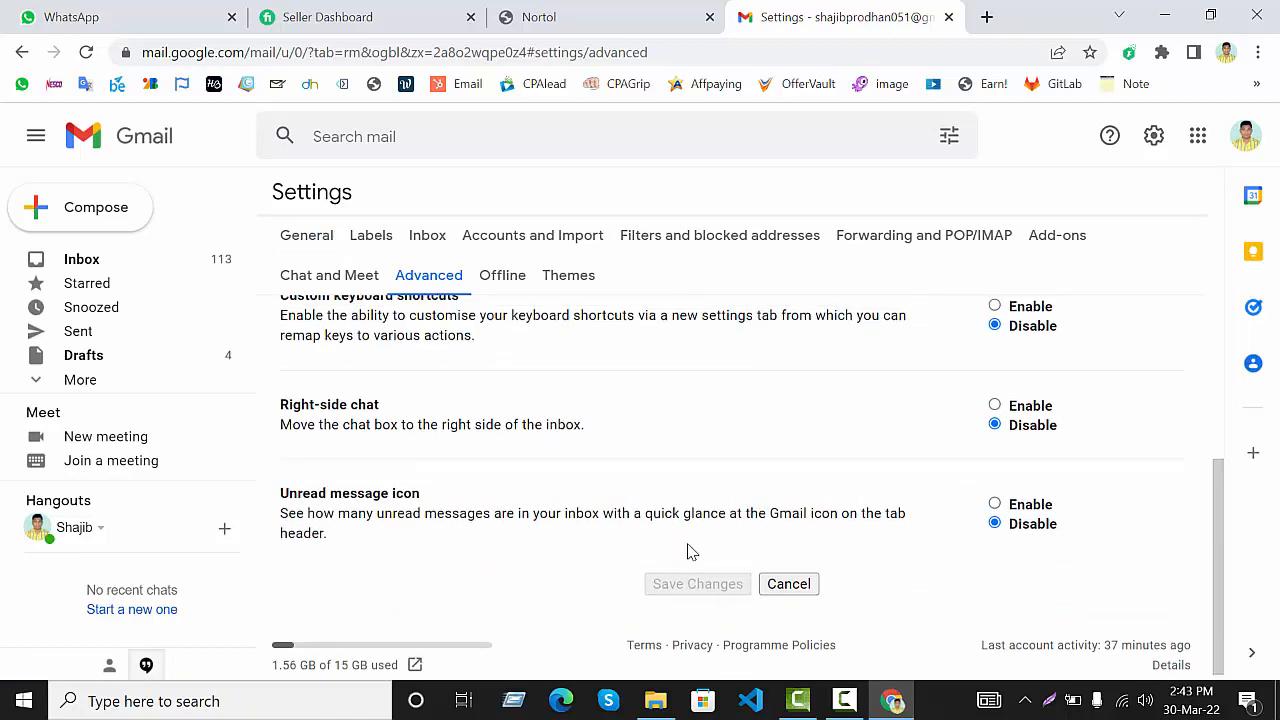
left_click(162, 262)
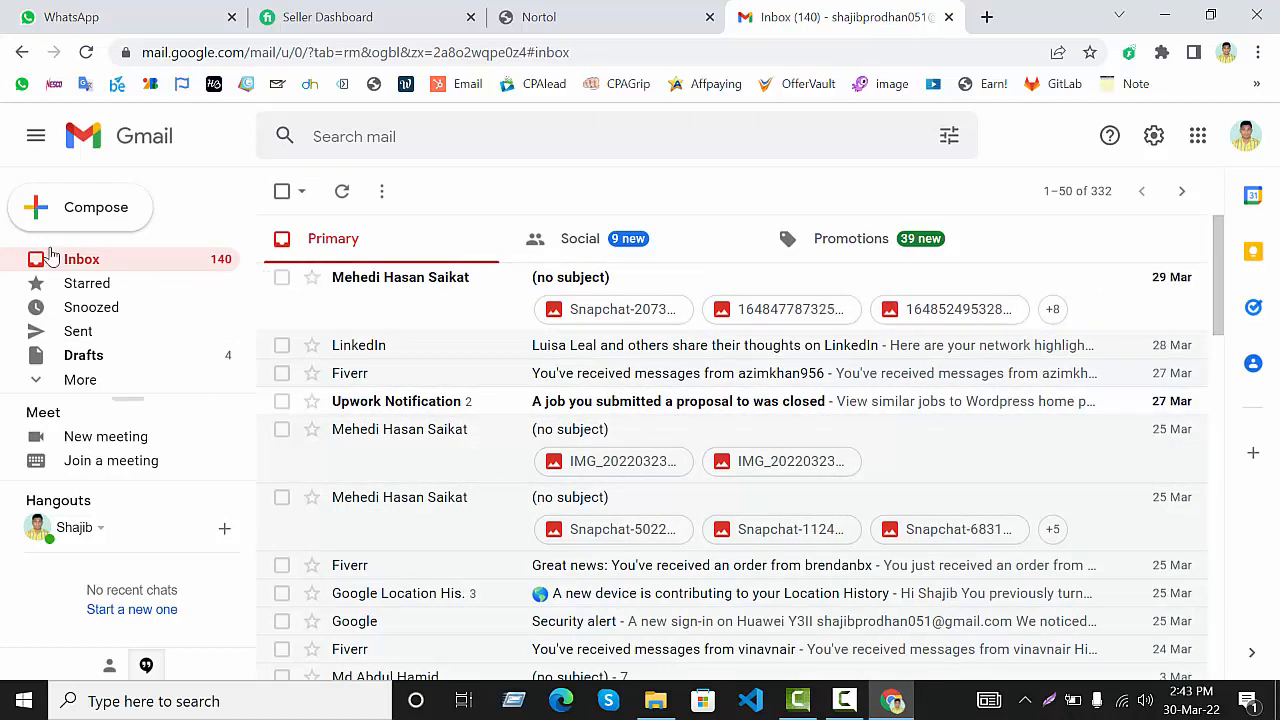
- Compose a new message and enter two lines of placeholder text, "gghhhh" and "ggggg", in its body
left_click(93, 212)
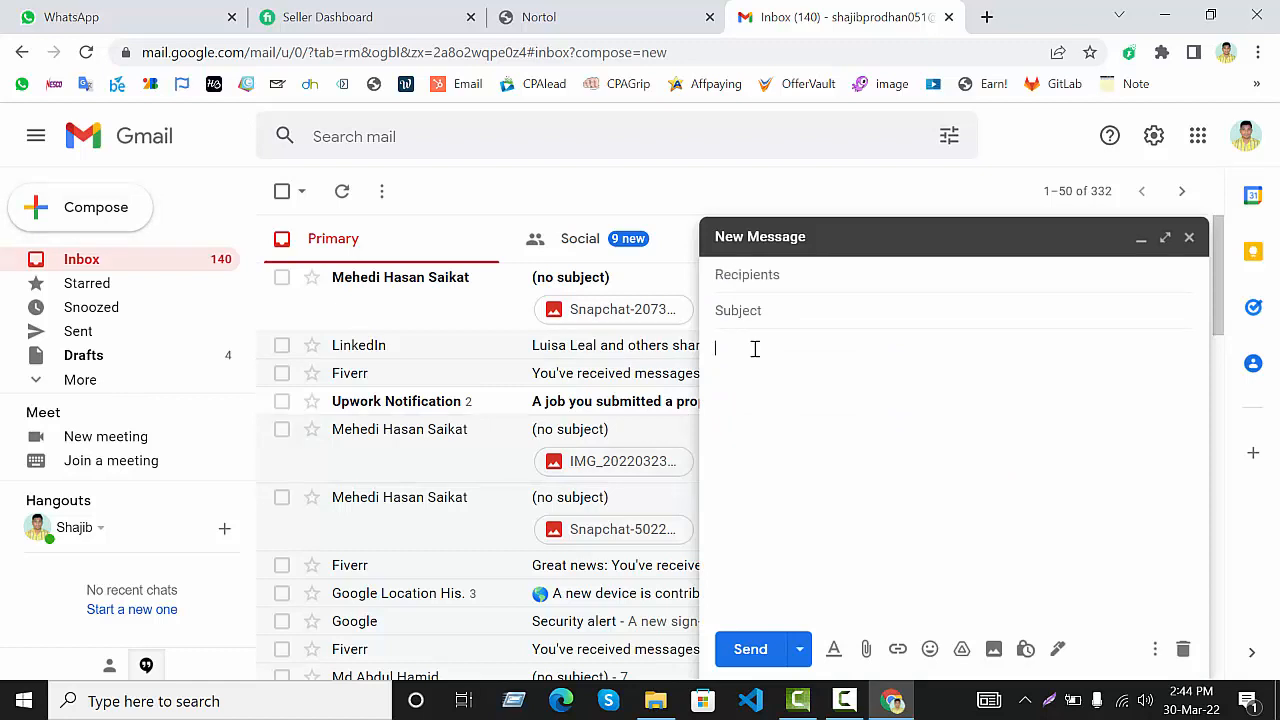
type("gghhh ")
type("gggg")
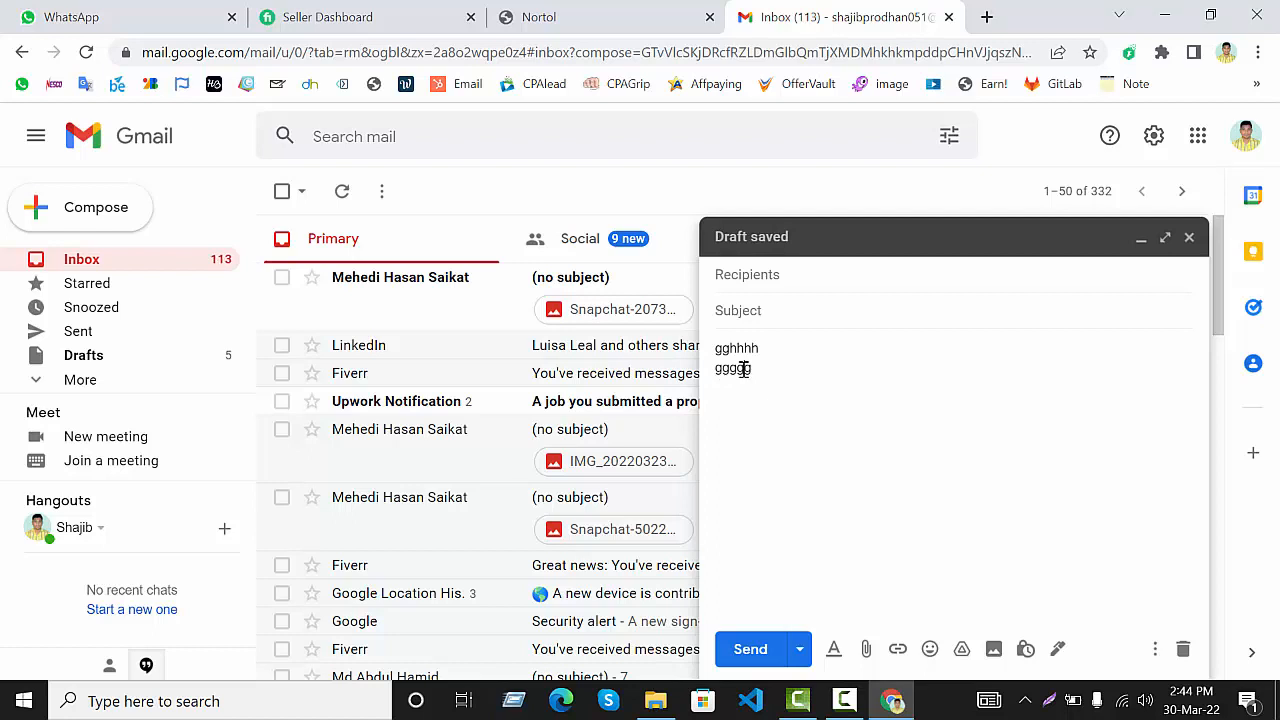
- Inspect the second placeholder line in the message body, edit its div element as HTML and clear its markup
right_click(743, 370)
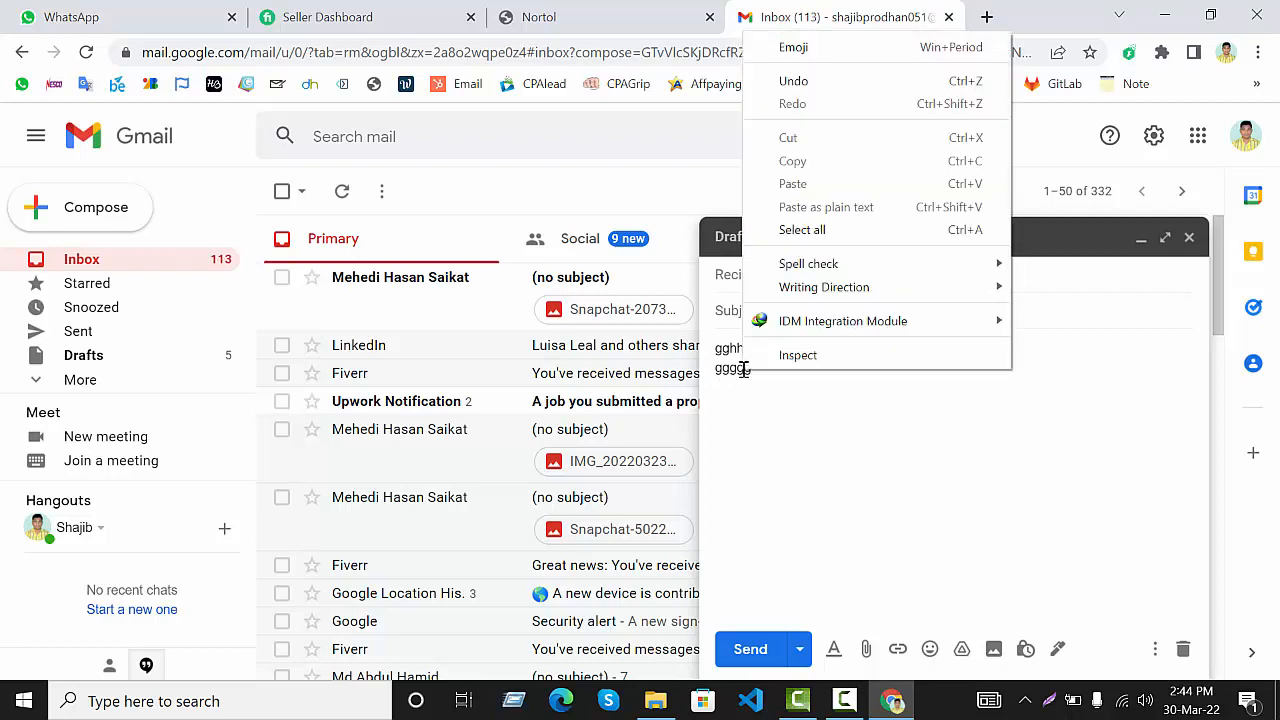
left_click(800, 356)
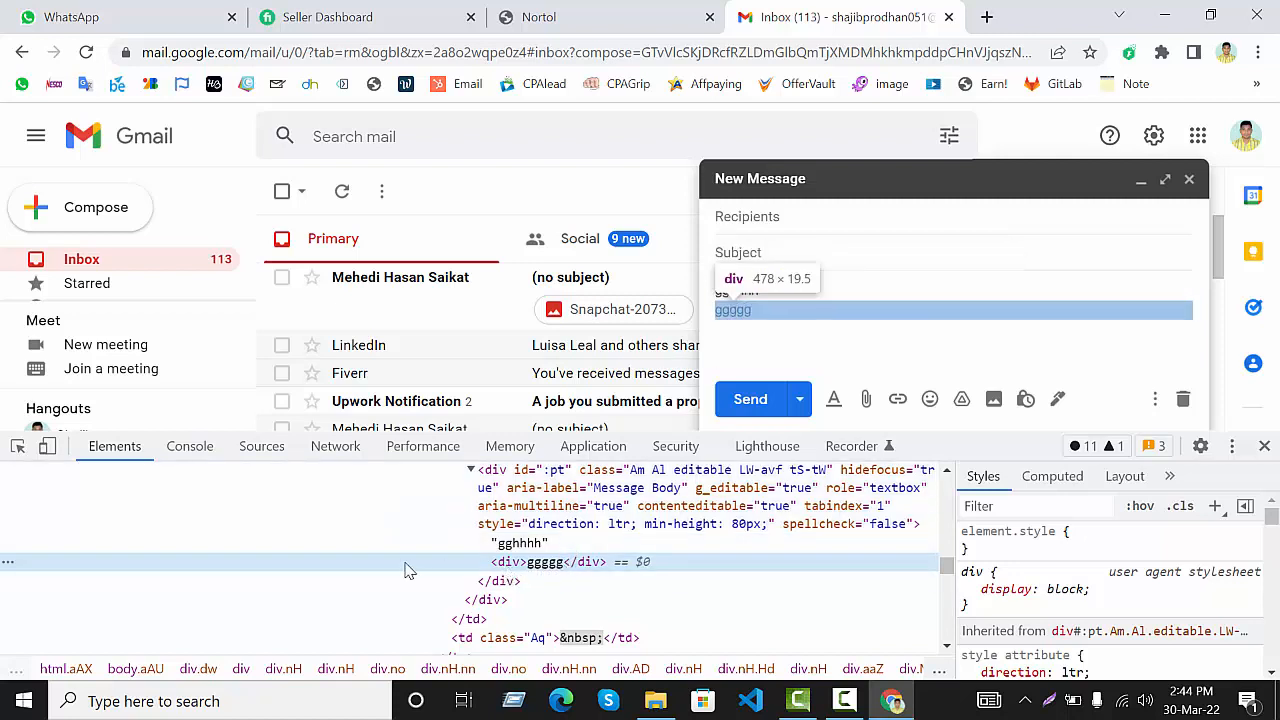
left_click(8, 570)
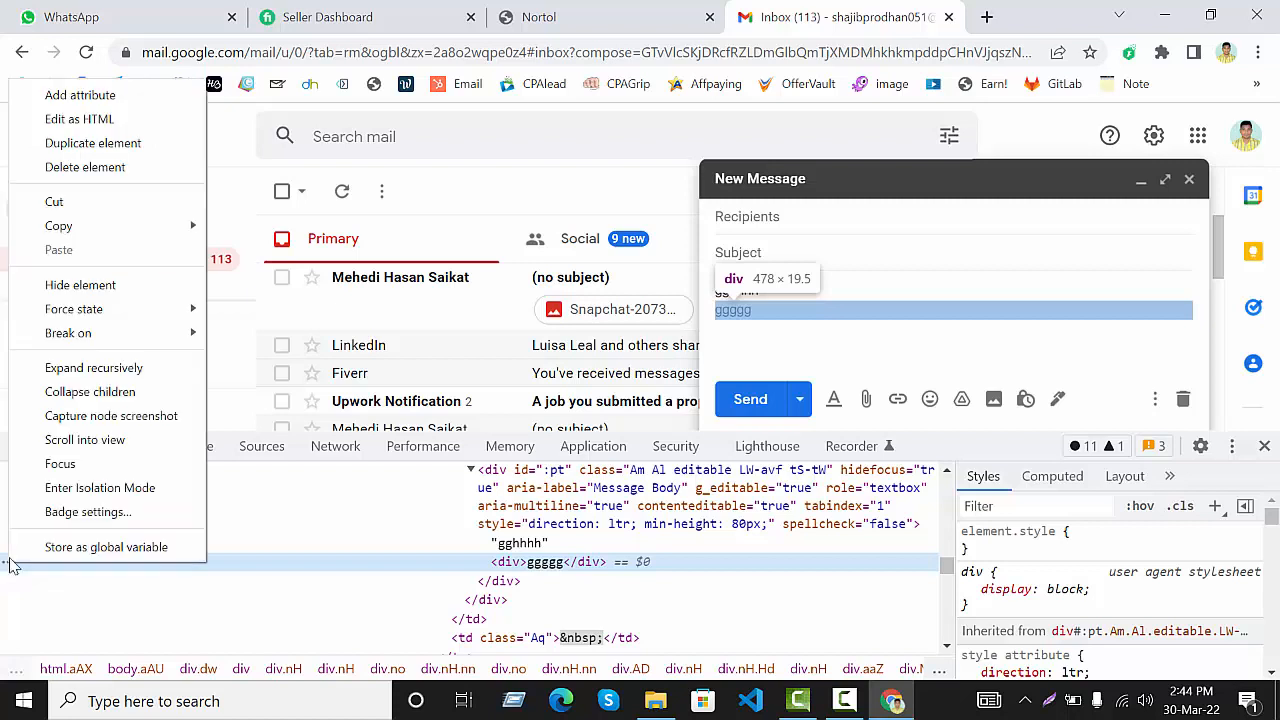
left_click(80, 119)
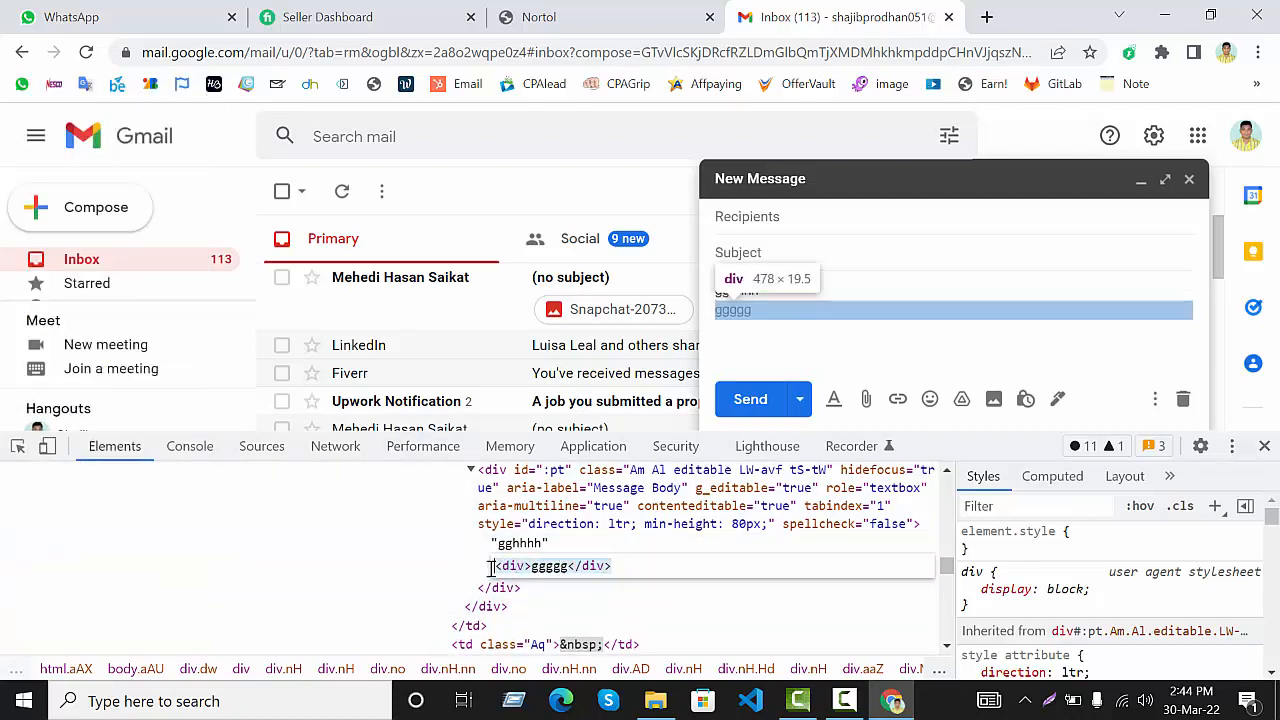
key("BackSpace")
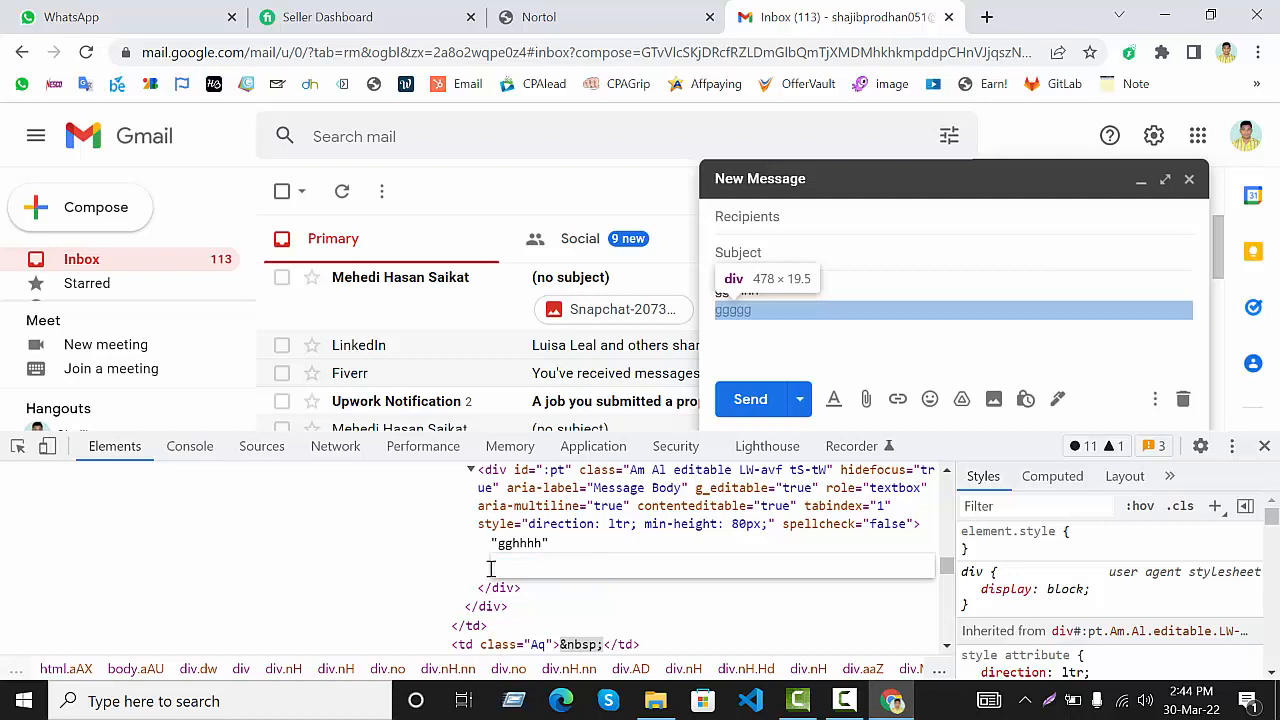
- Copy the entire code of index2.html from Notepad and paste it into the emptied HTML element of the message body in Chrome
left_click(655, 701)
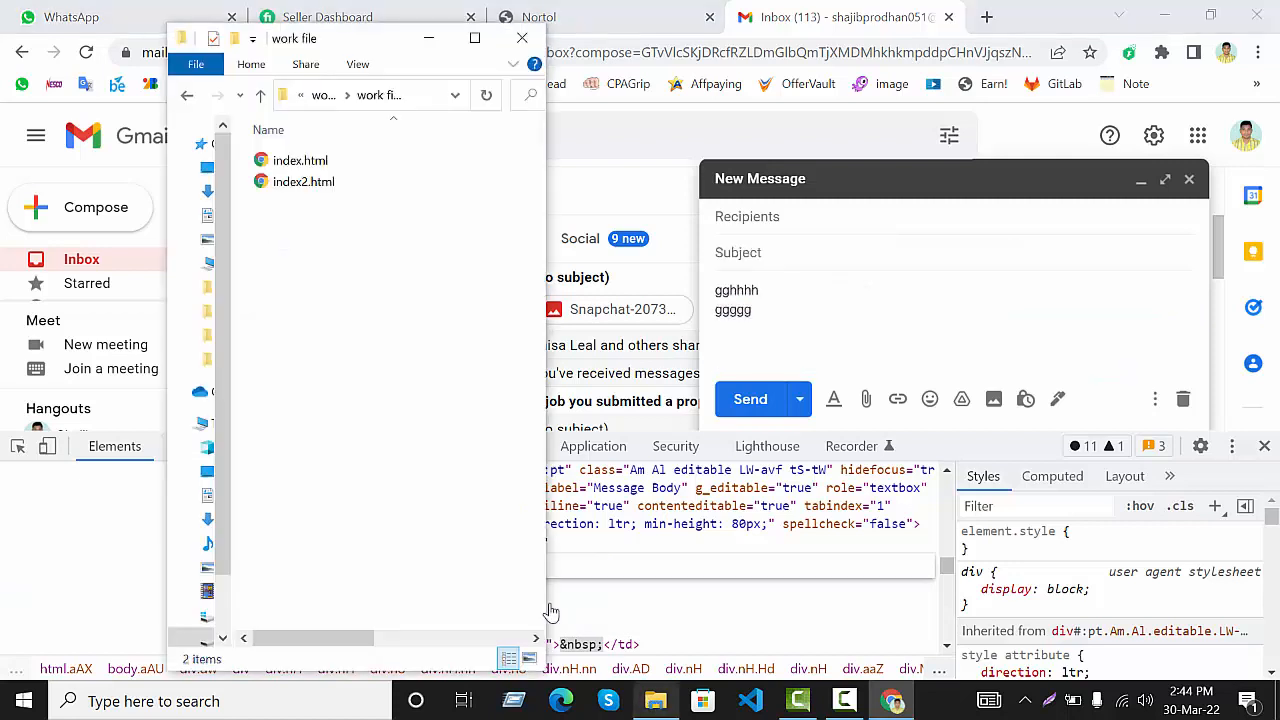
left_click(305, 184)
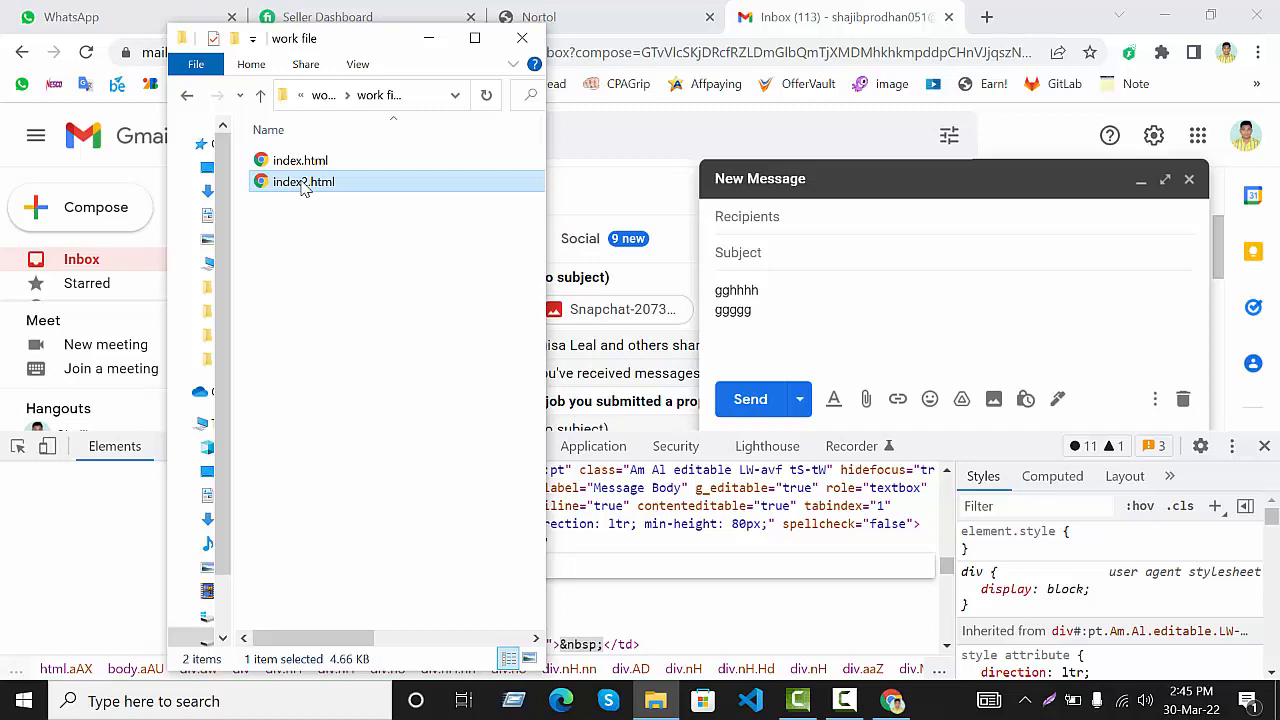
right_click(304, 187)
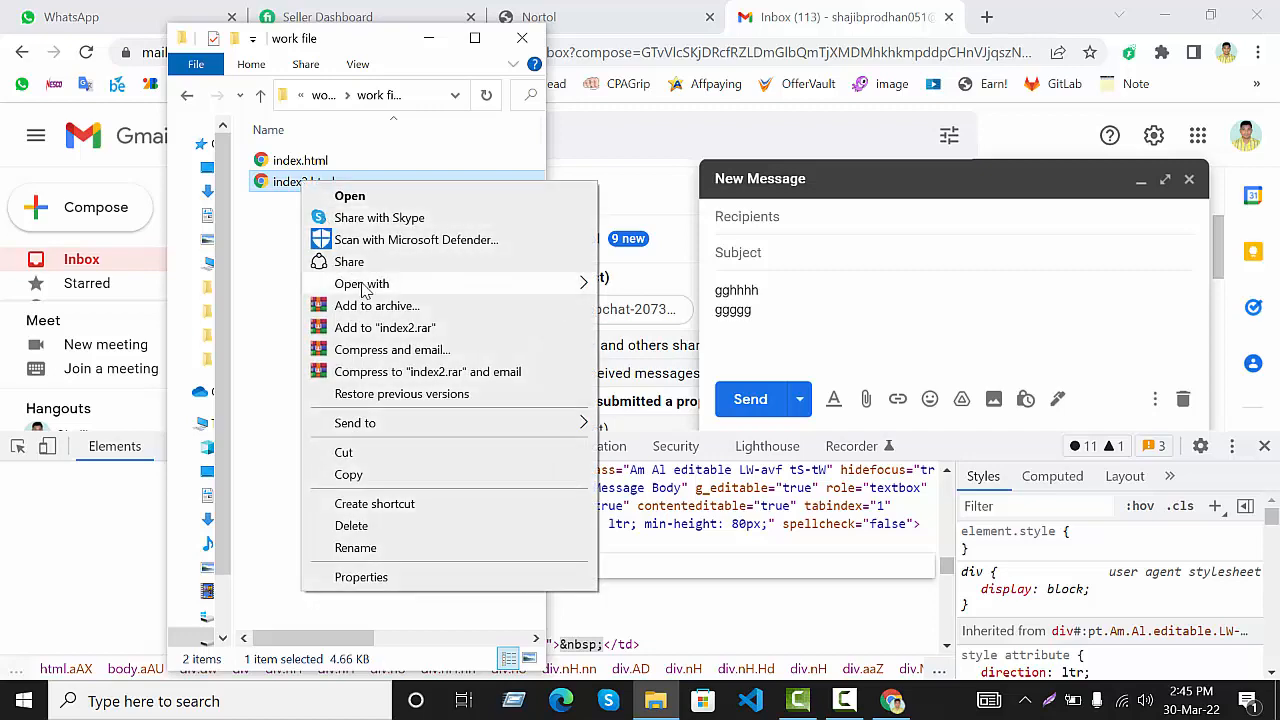
mouse_move(366, 287)
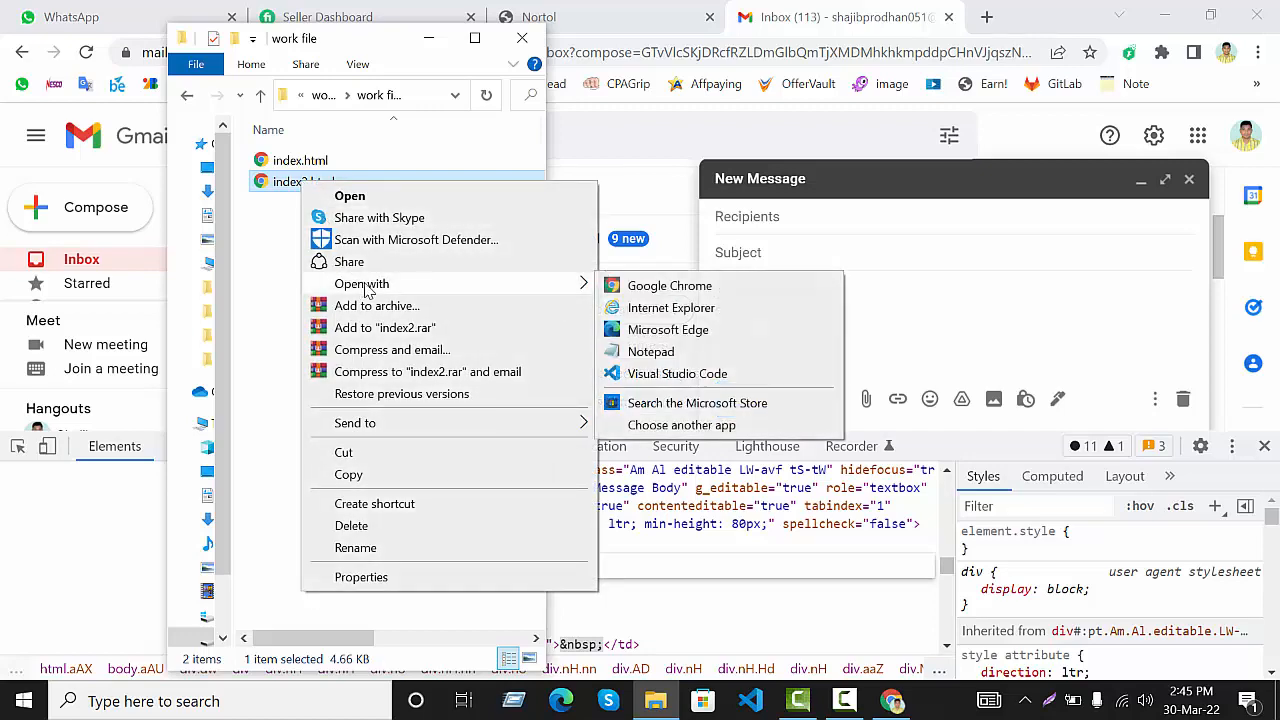
left_click(656, 350)
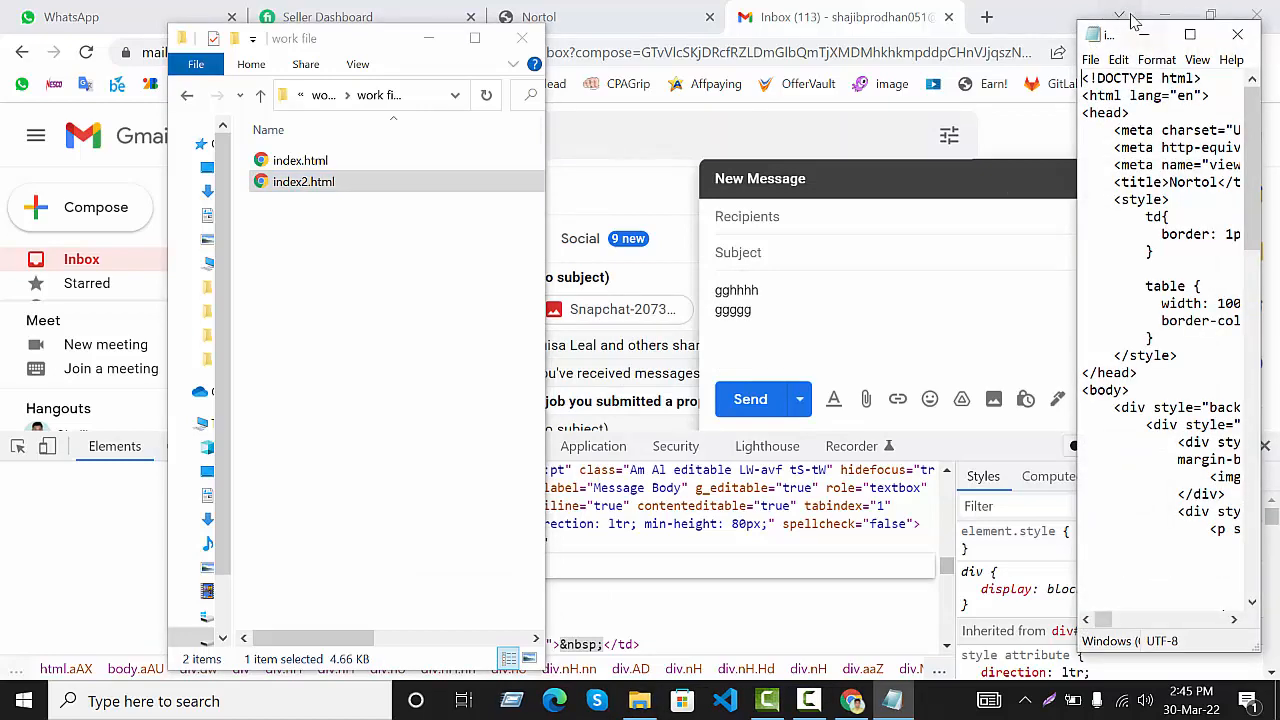
left_click(1189, 35)
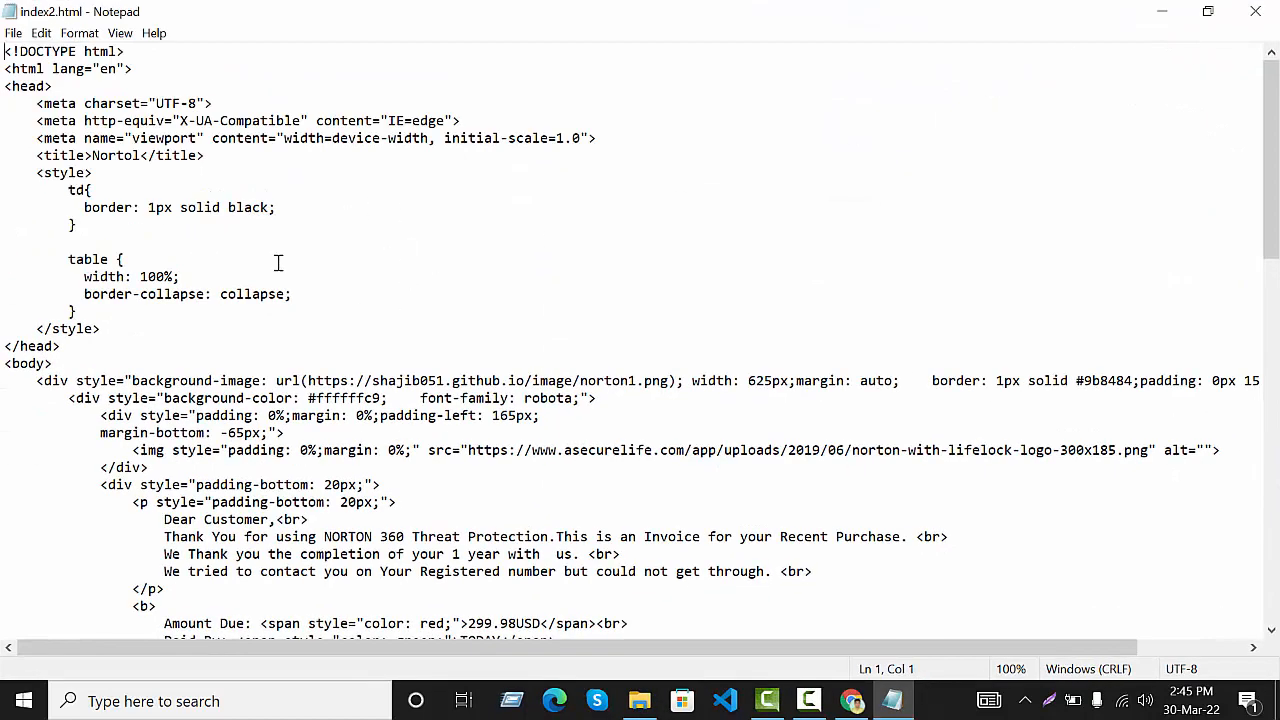
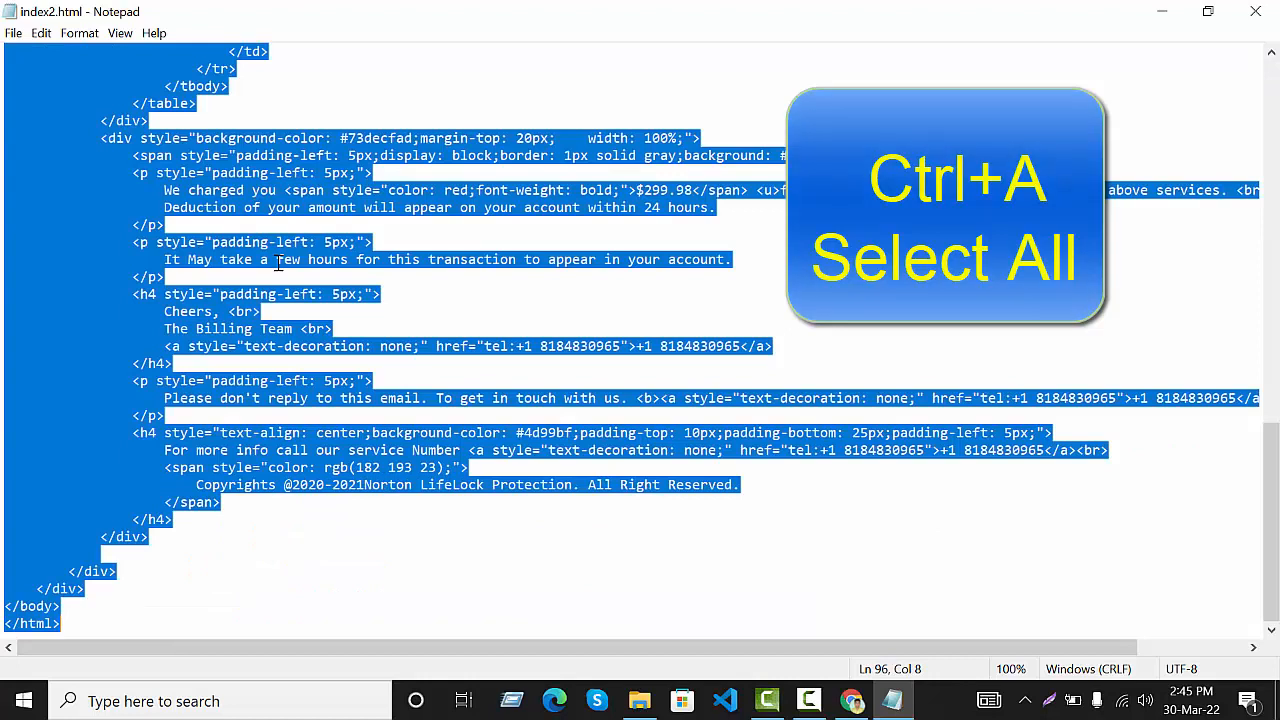
key("ctrl+c")
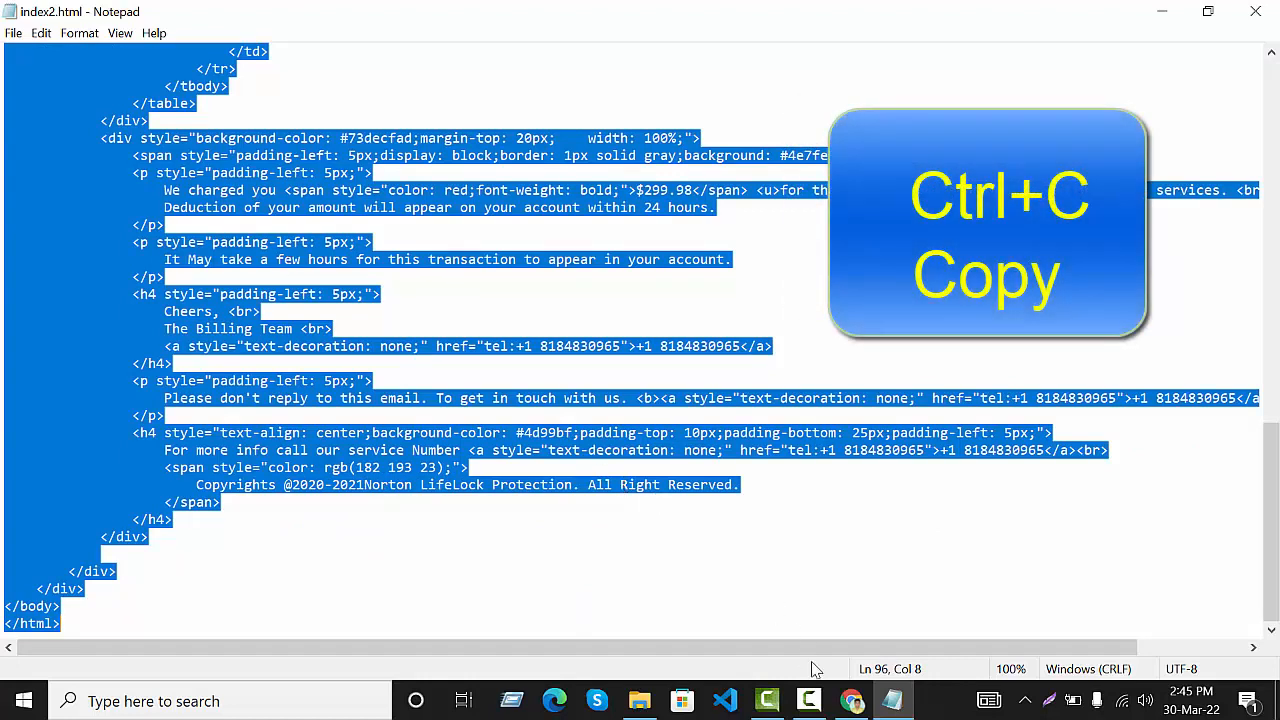
left_click(852, 700)
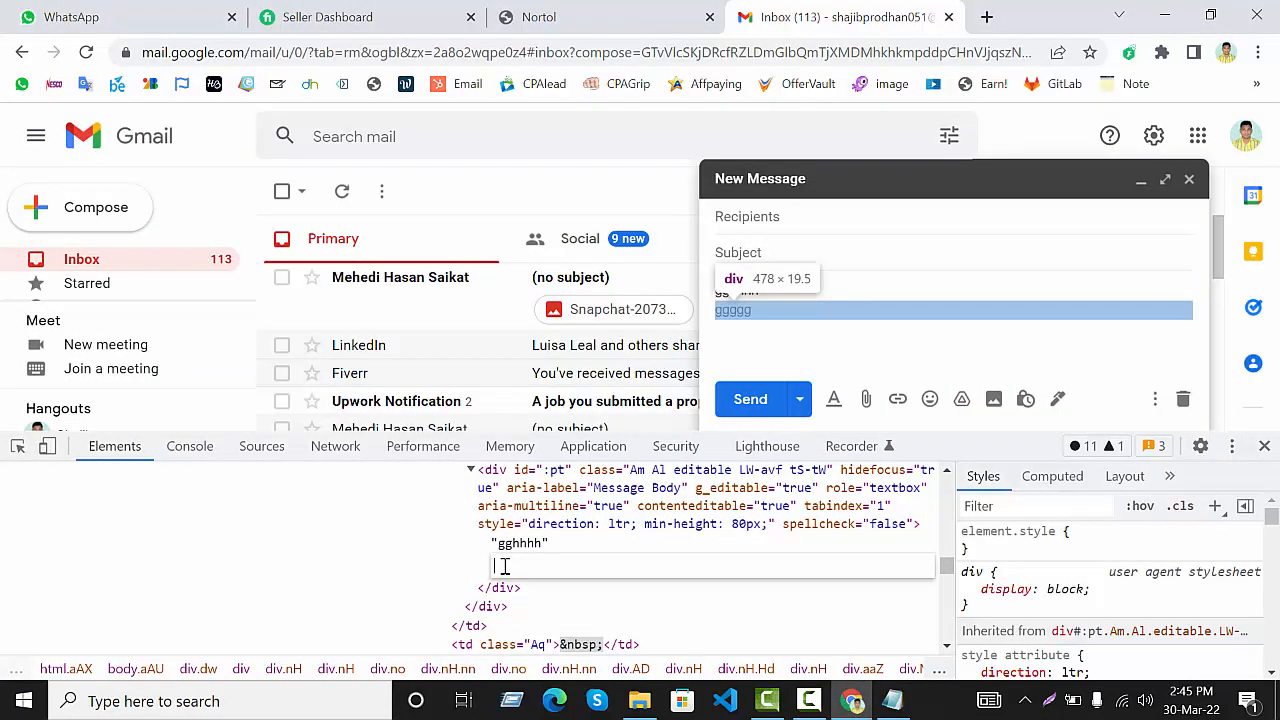
key("ctrl+v")
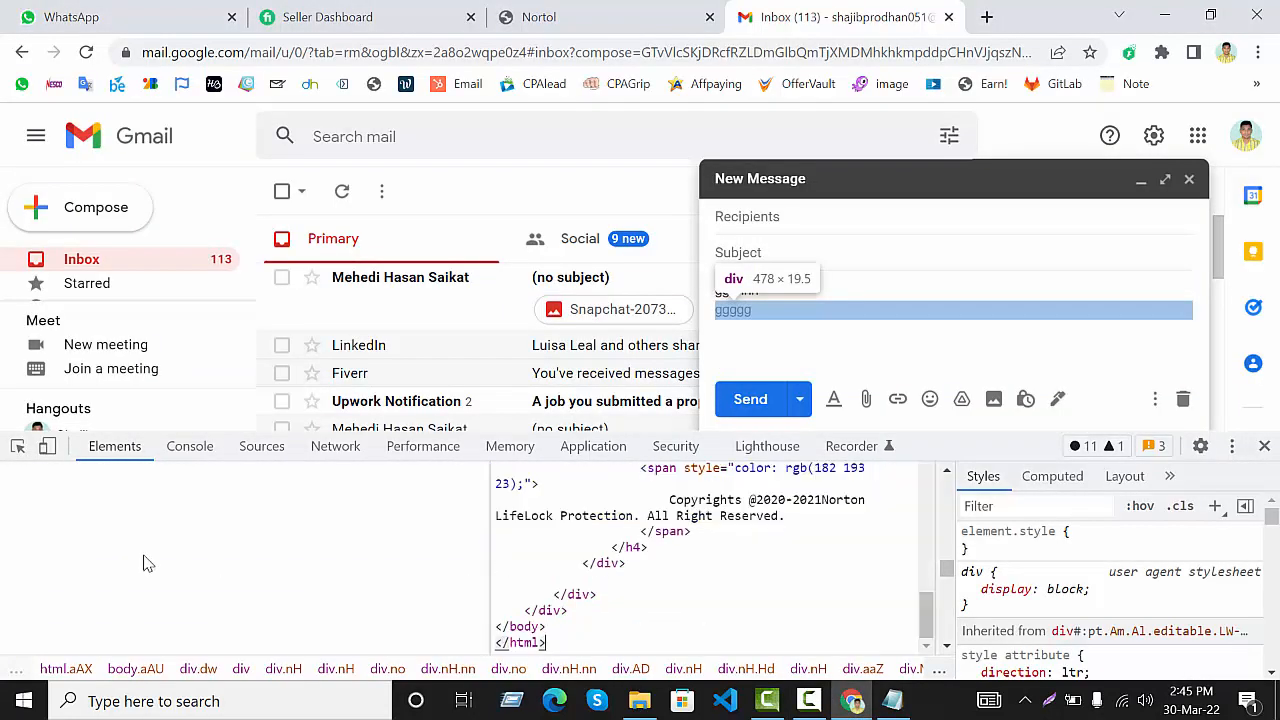
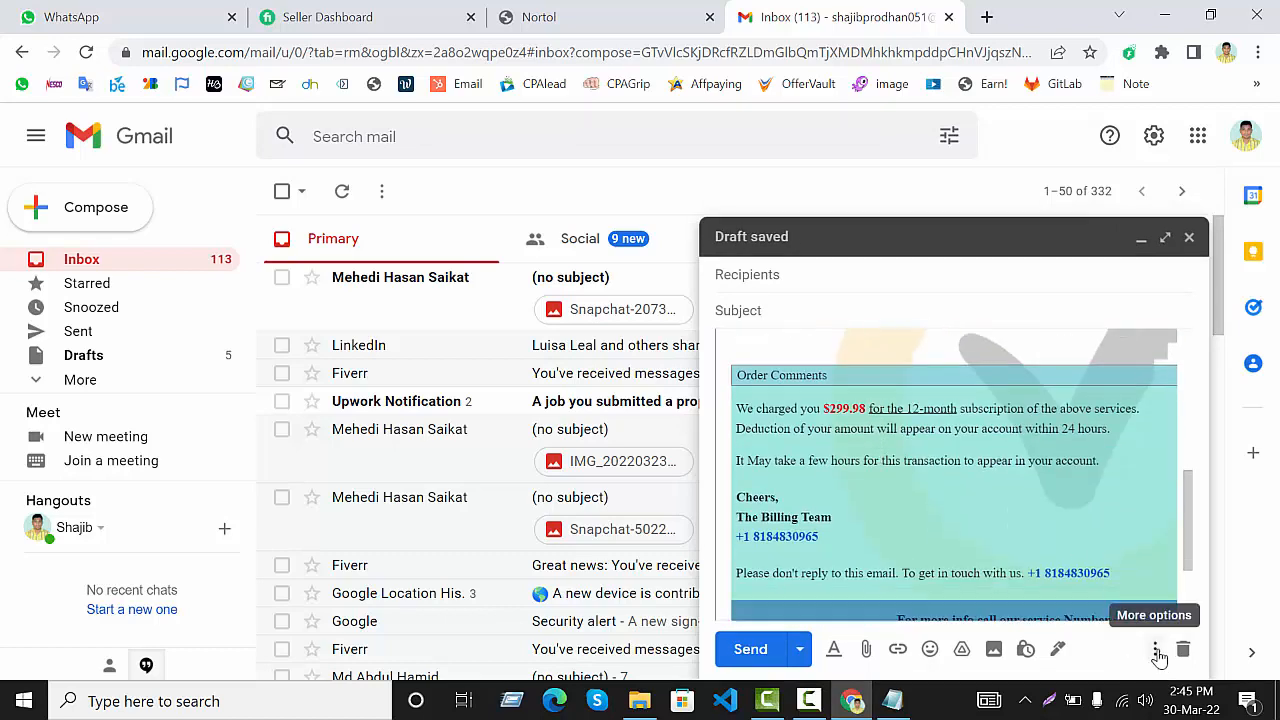
- Save the message draft as a new template named "temple"
left_click(1156, 650)
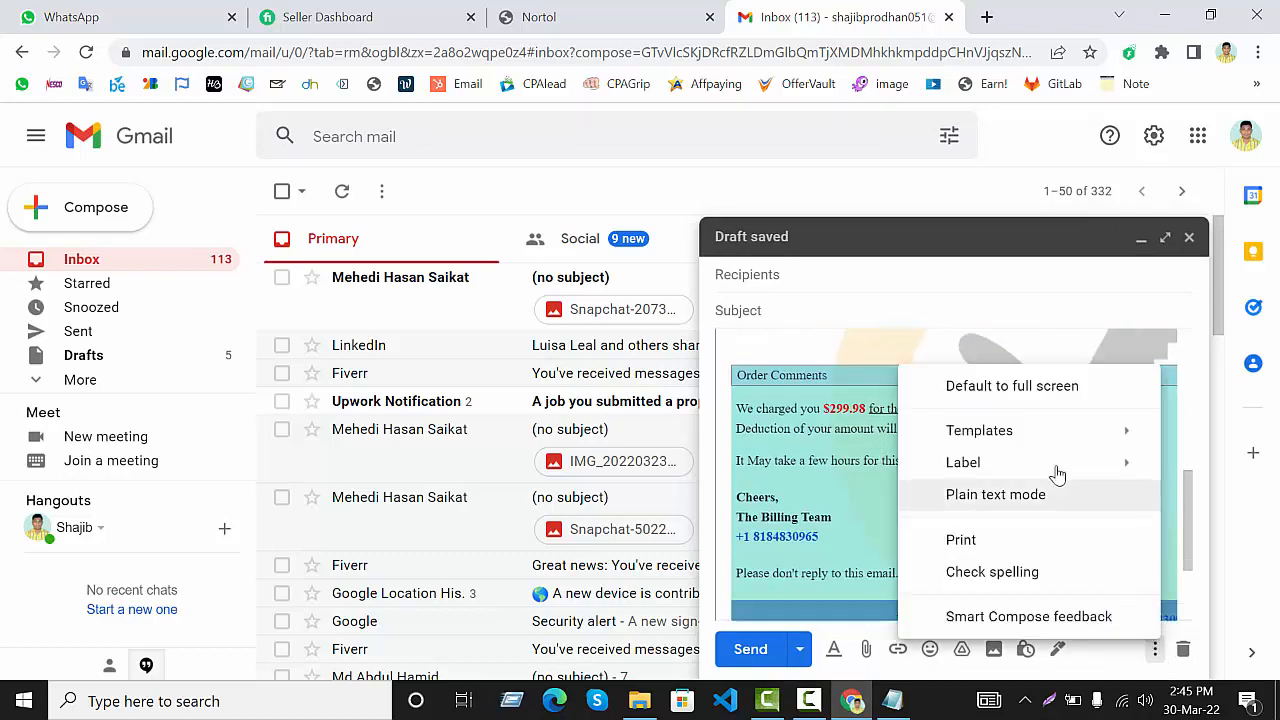
mouse_move(996, 438)
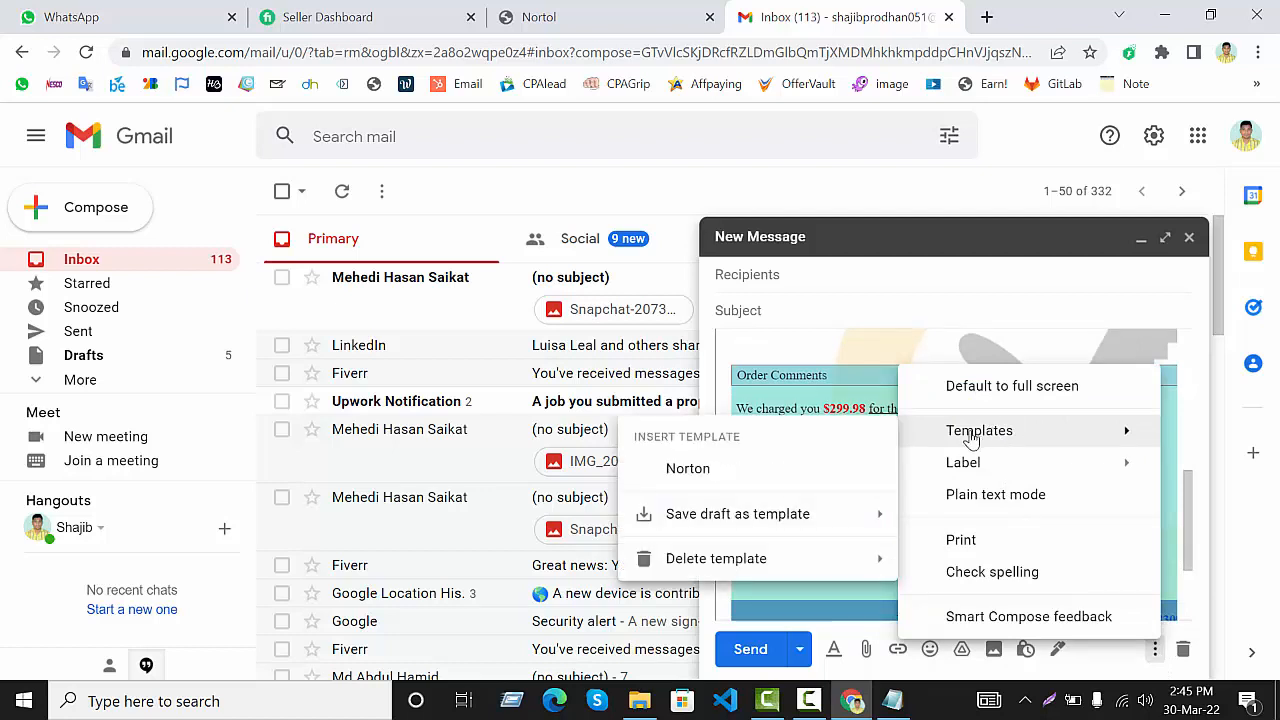
mouse_move(700, 516)
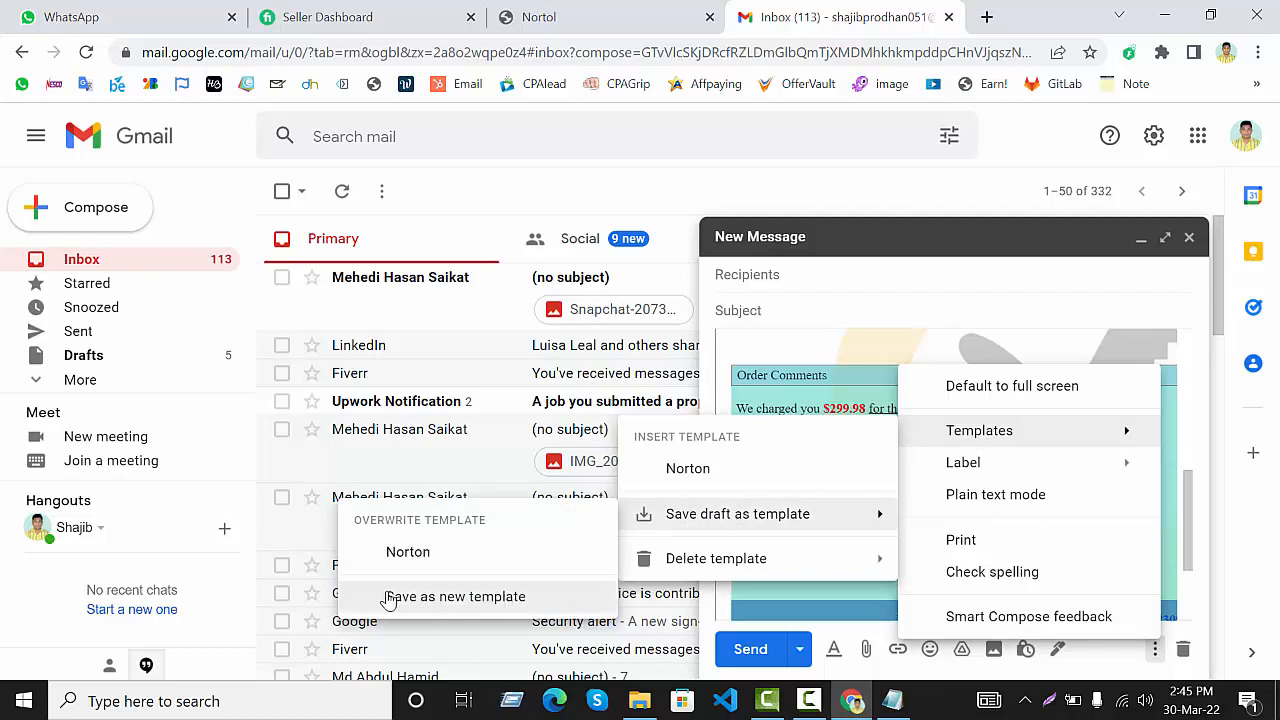
left_click(429, 600)
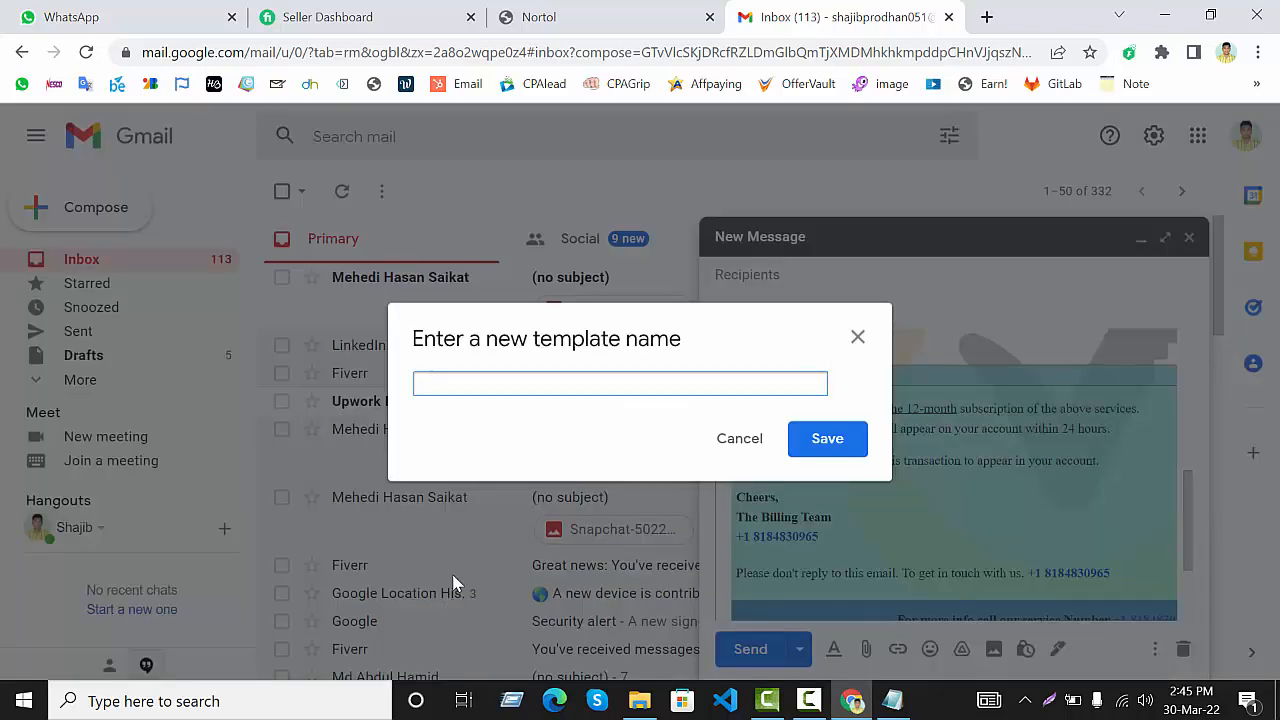
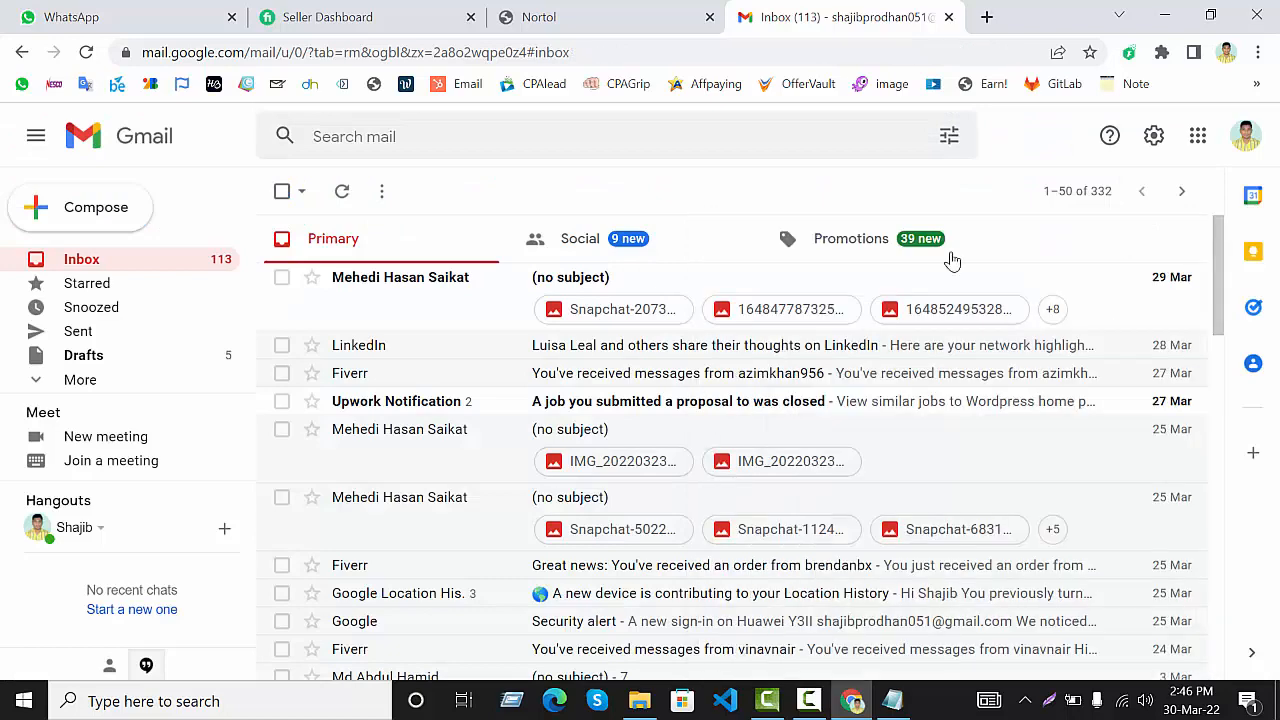
- Compose a new message and insert the "temple" template into it
left_click(70, 210)
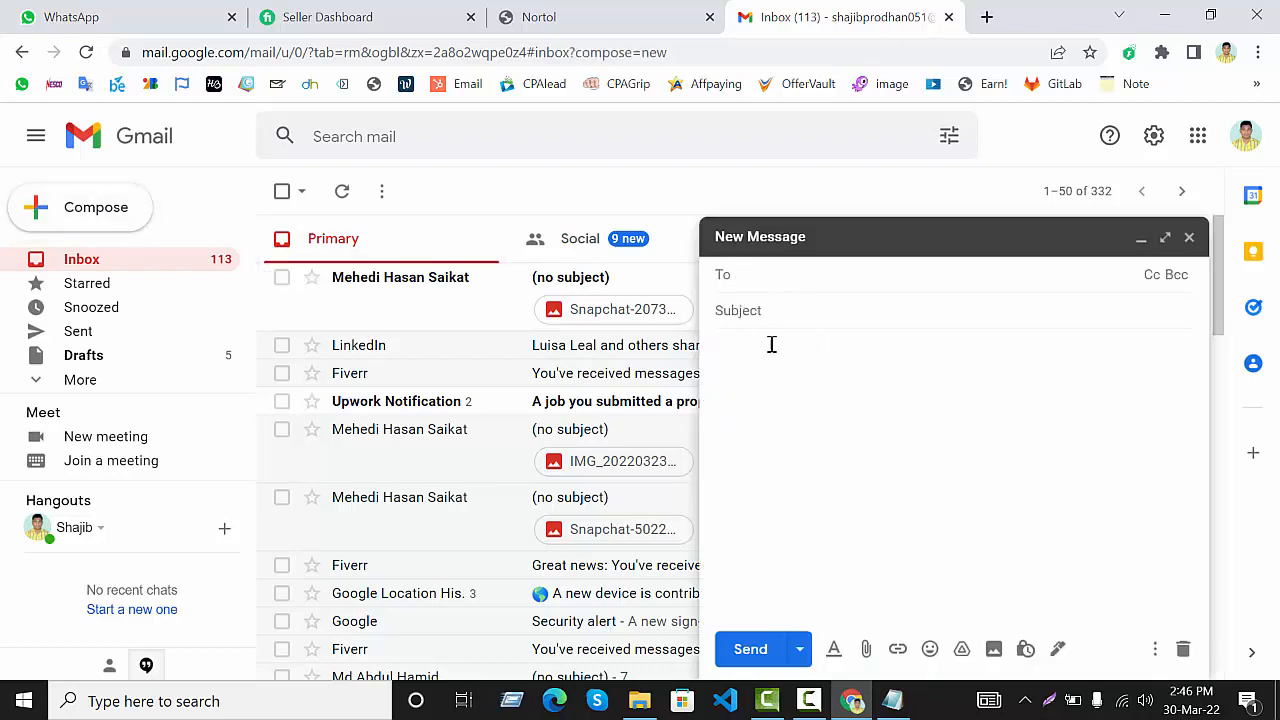
left_click(818, 367)
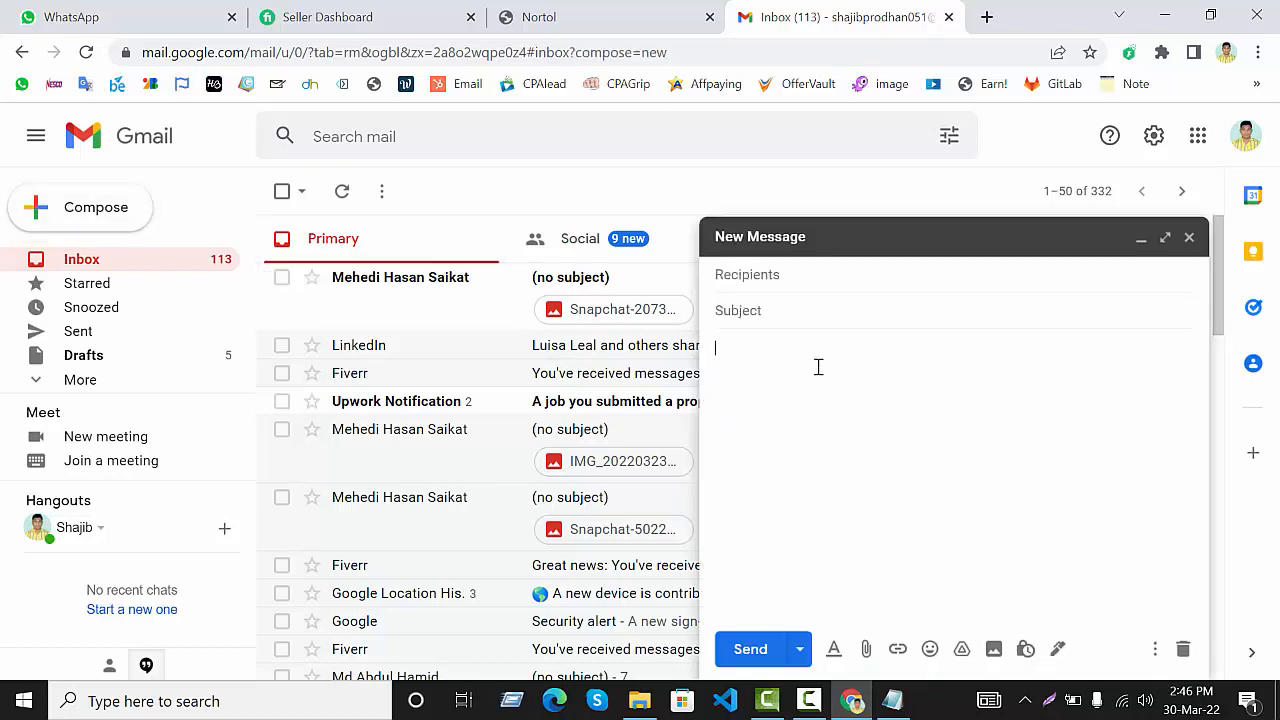
left_click(1155, 649)
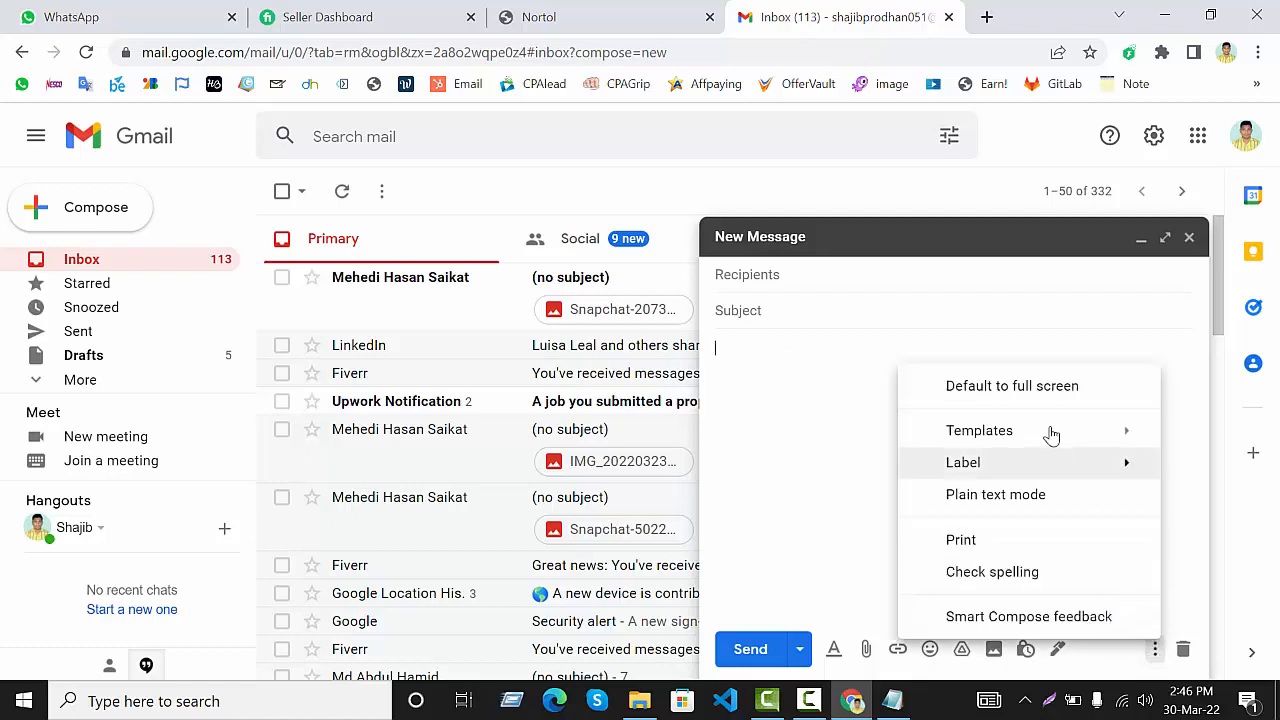
mouse_move(1035, 430)
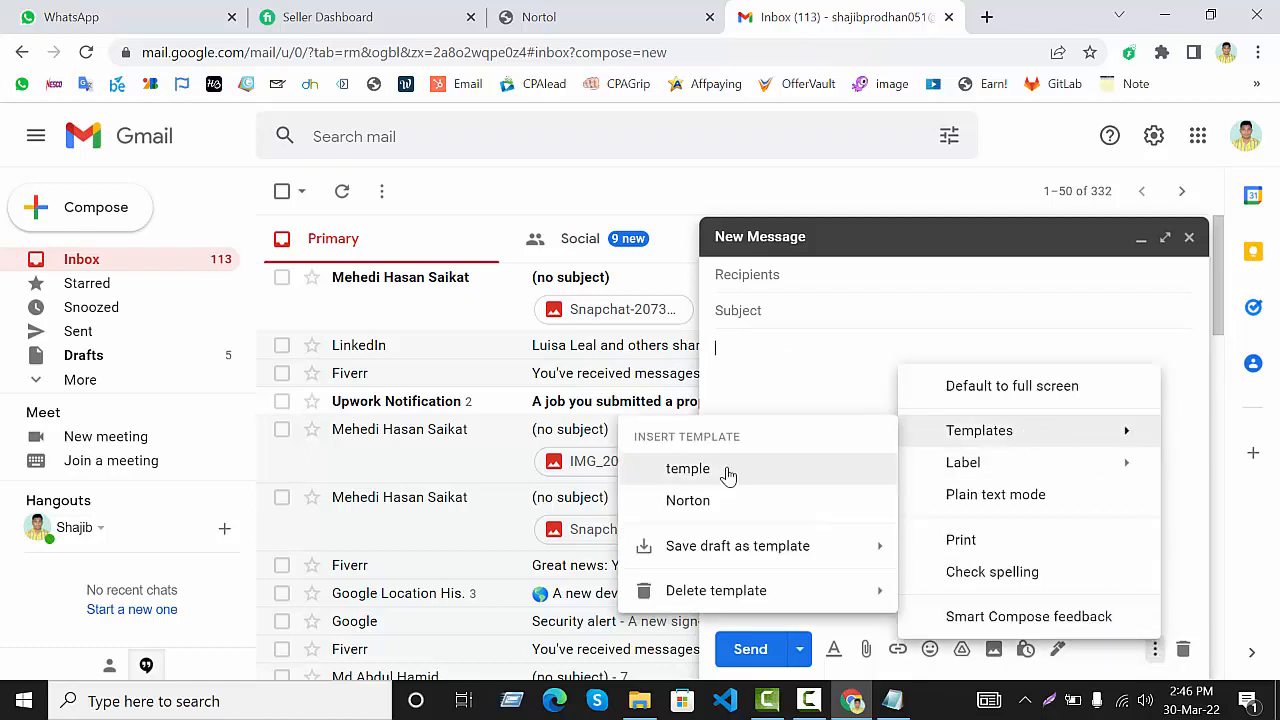
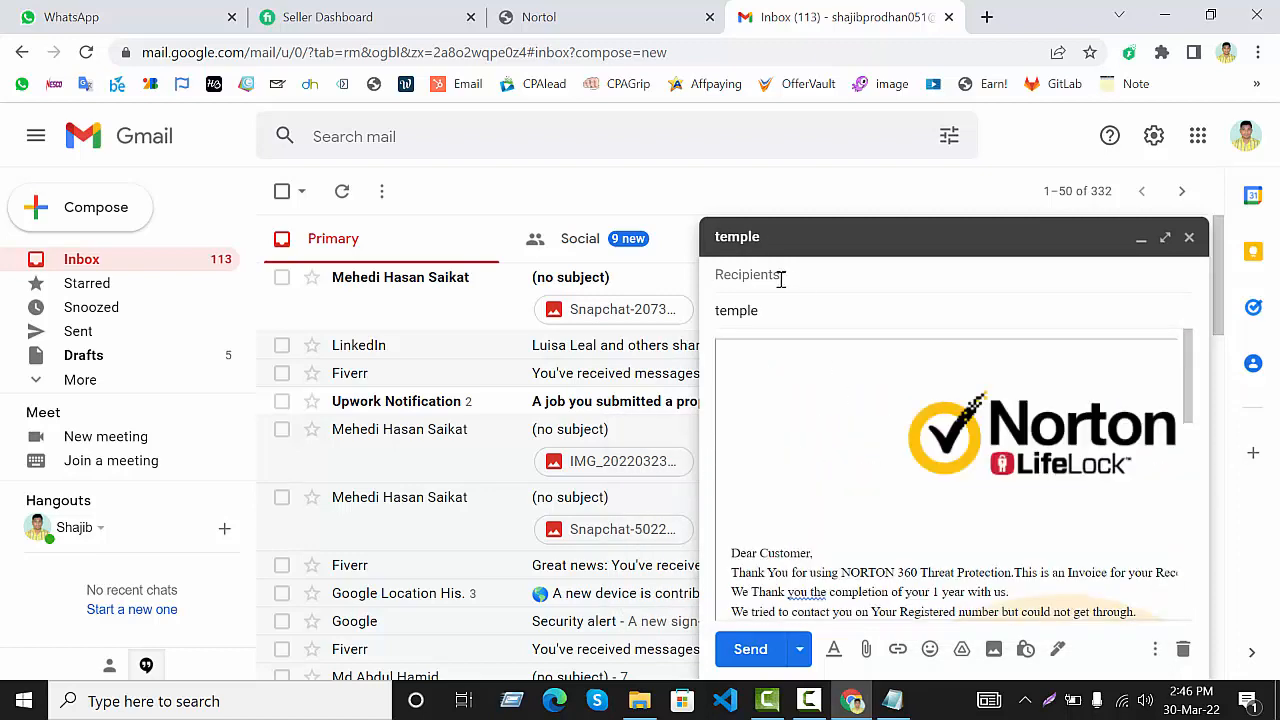
- Address the "temple" message by entering the recipient's e-mail address and send it
left_click(781, 279)
type("m")
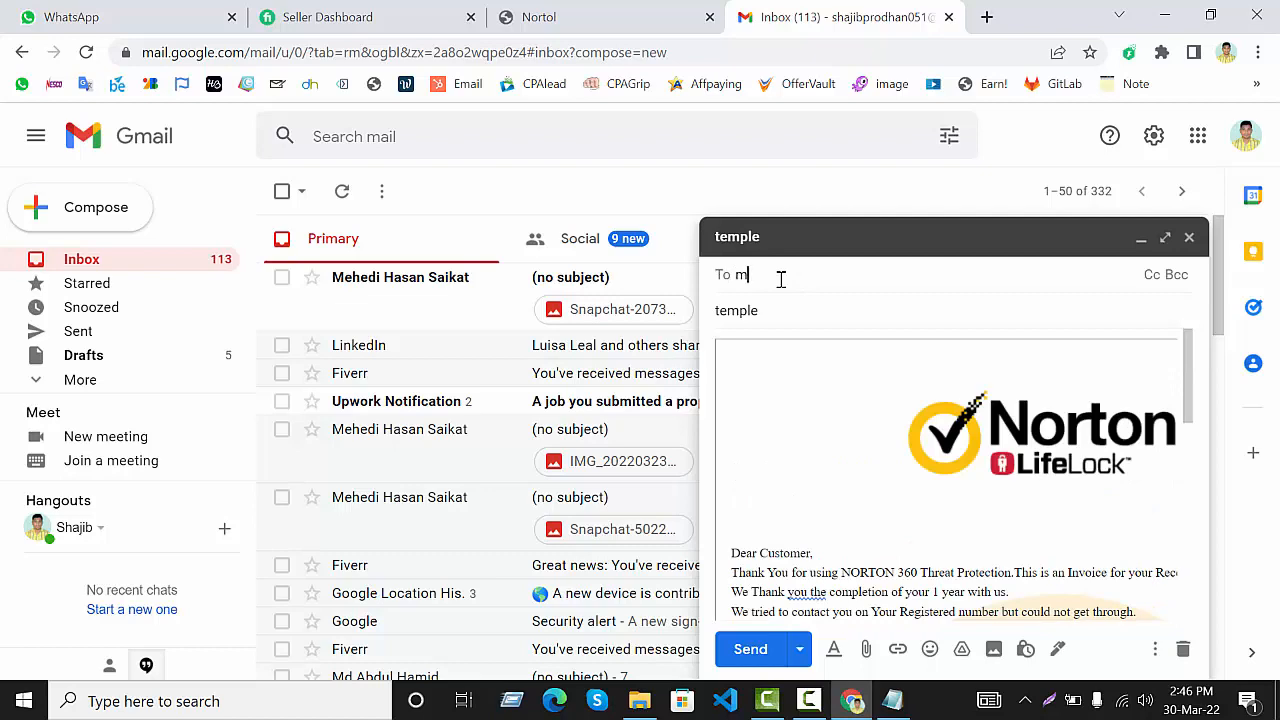
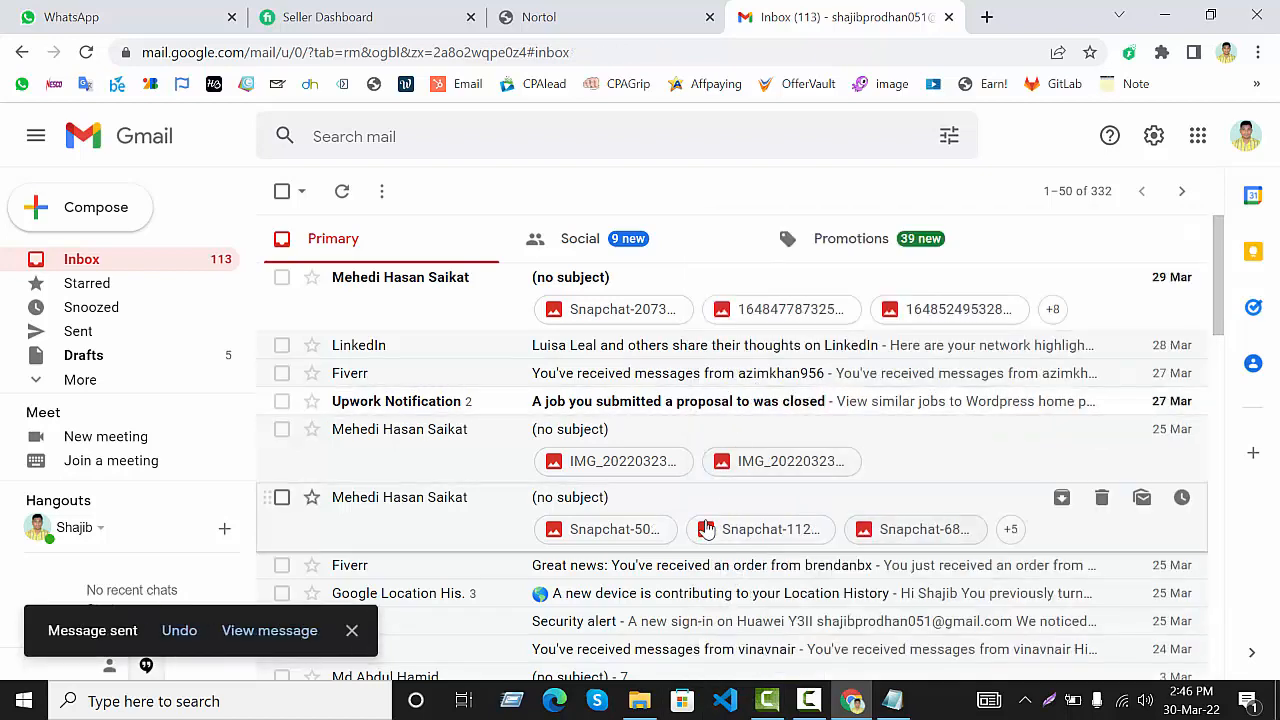
- Open the newest "temple" message among the sent mail and examine its invoice layout from the logo down to the footer
left_click(80, 333)
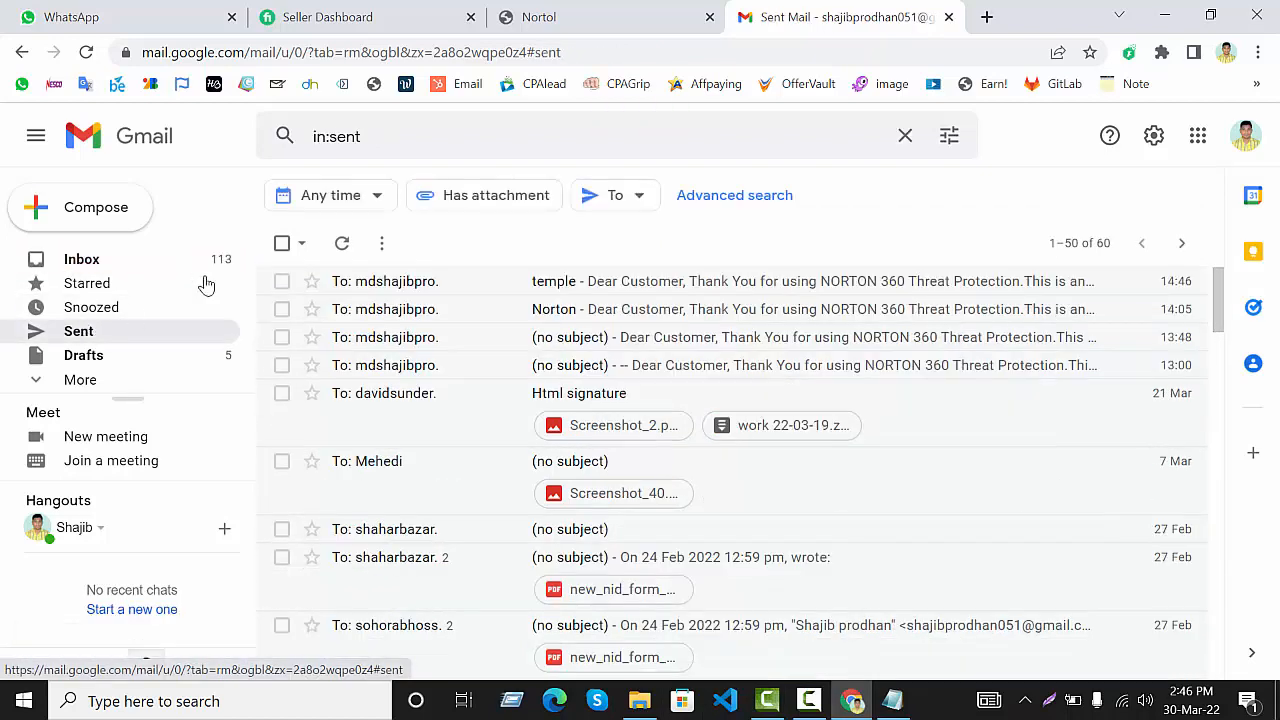
left_click(617, 284)
scroll(740, 443, "down", 8)
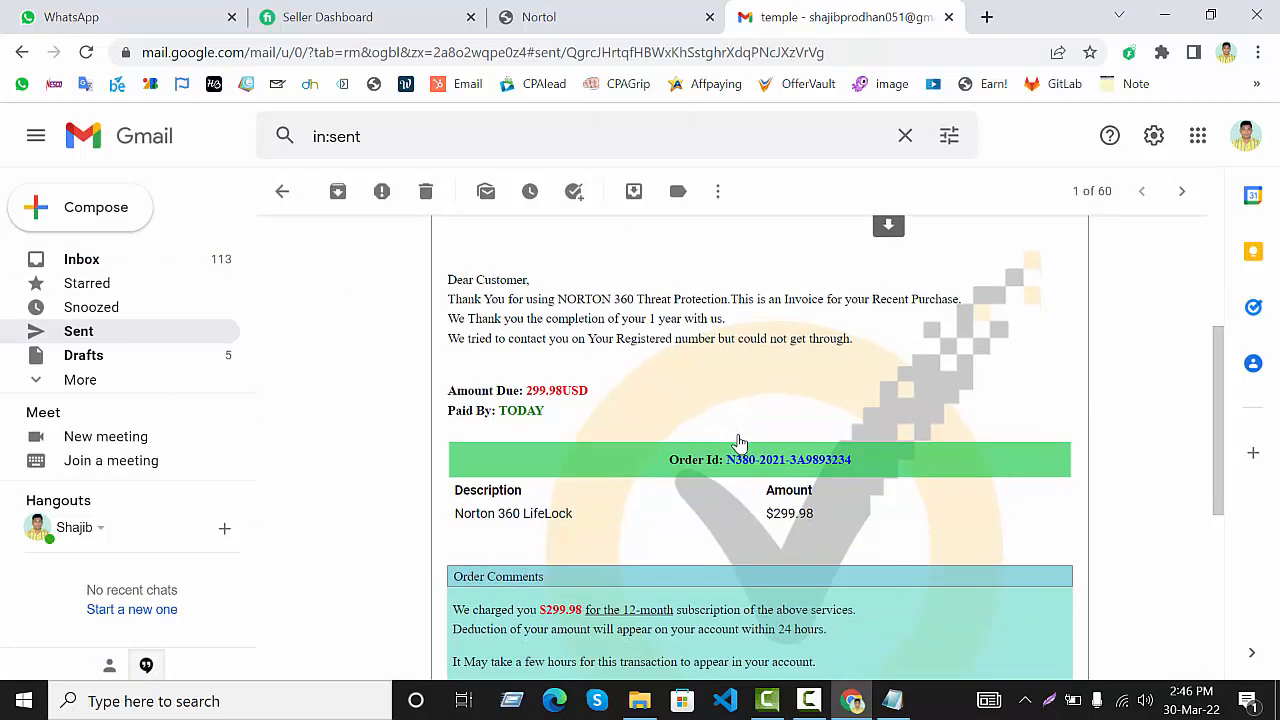
scroll(740, 443, "up", 10)
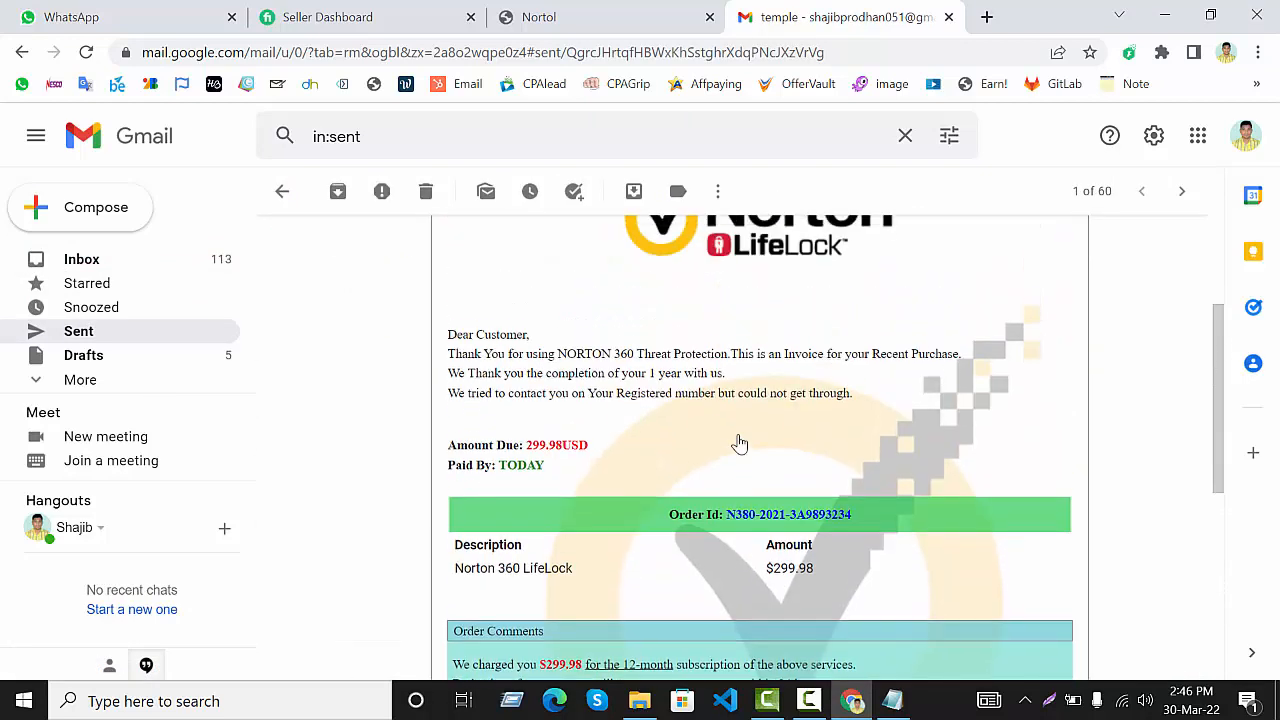
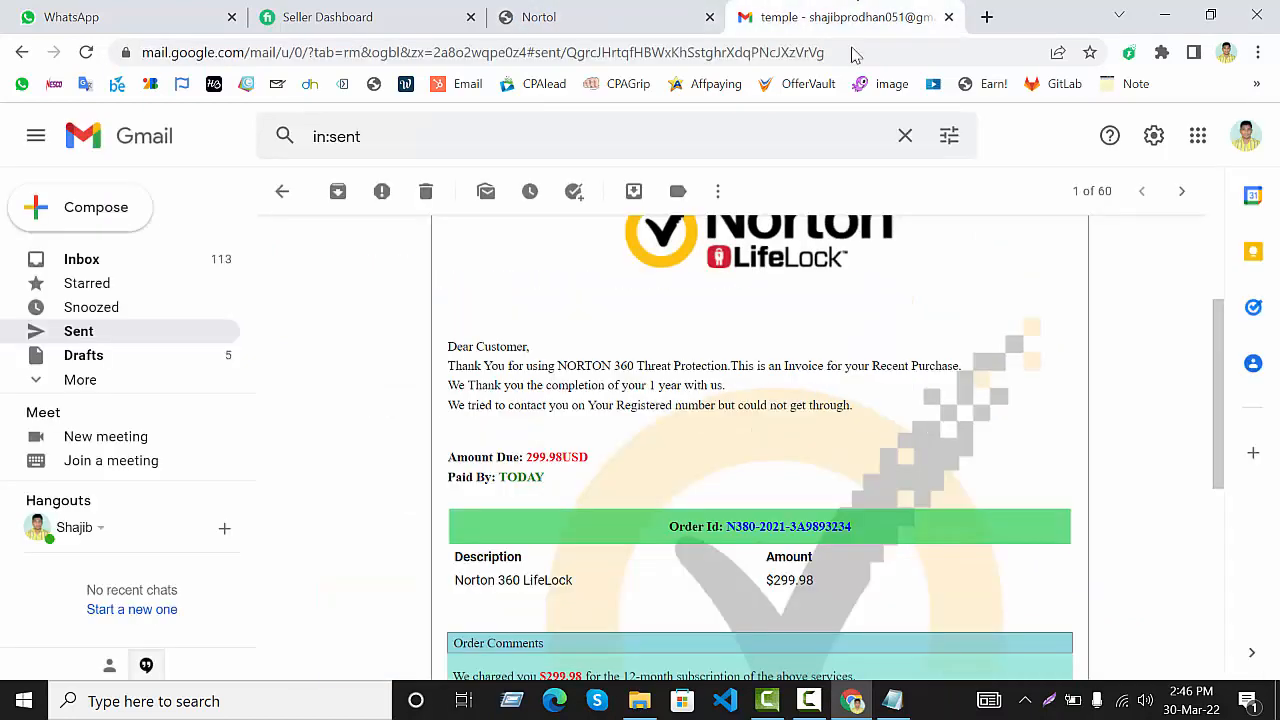
scroll(773, 337, "down", 3)
scroll(773, 337, "up", 5)
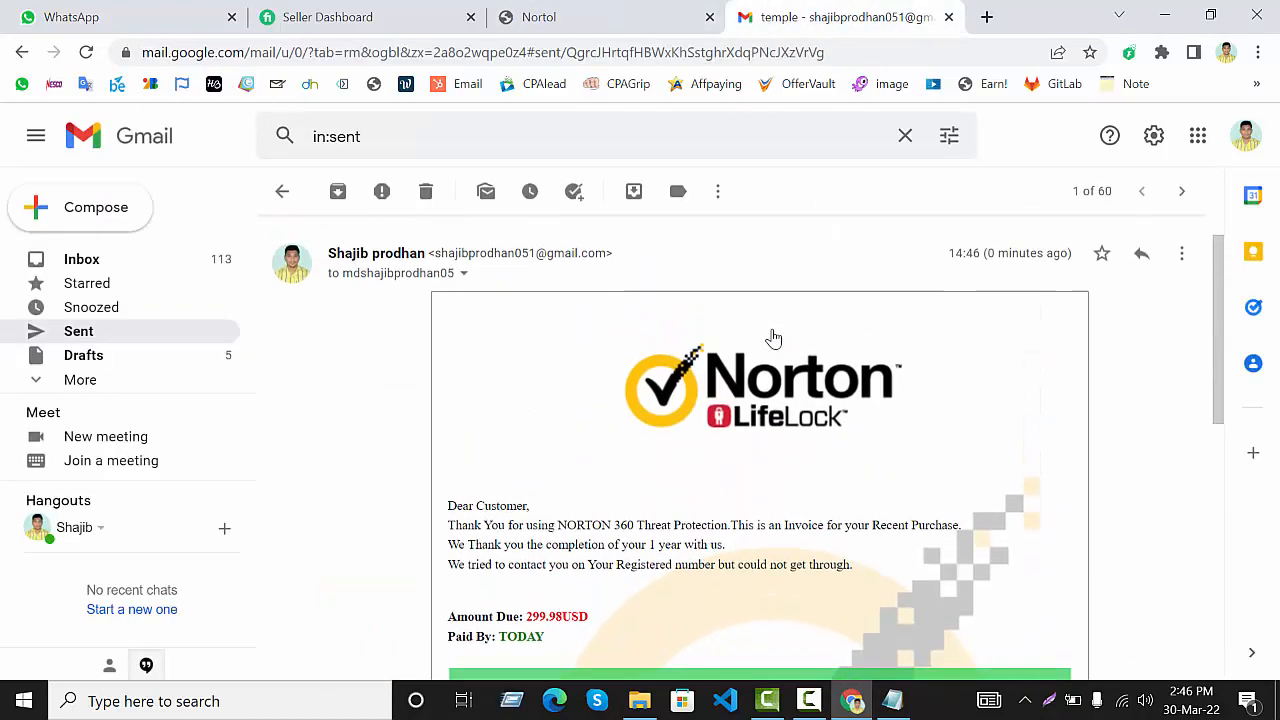
scroll(773, 337, "down", 3)
scroll(773, 337, "down", 3)
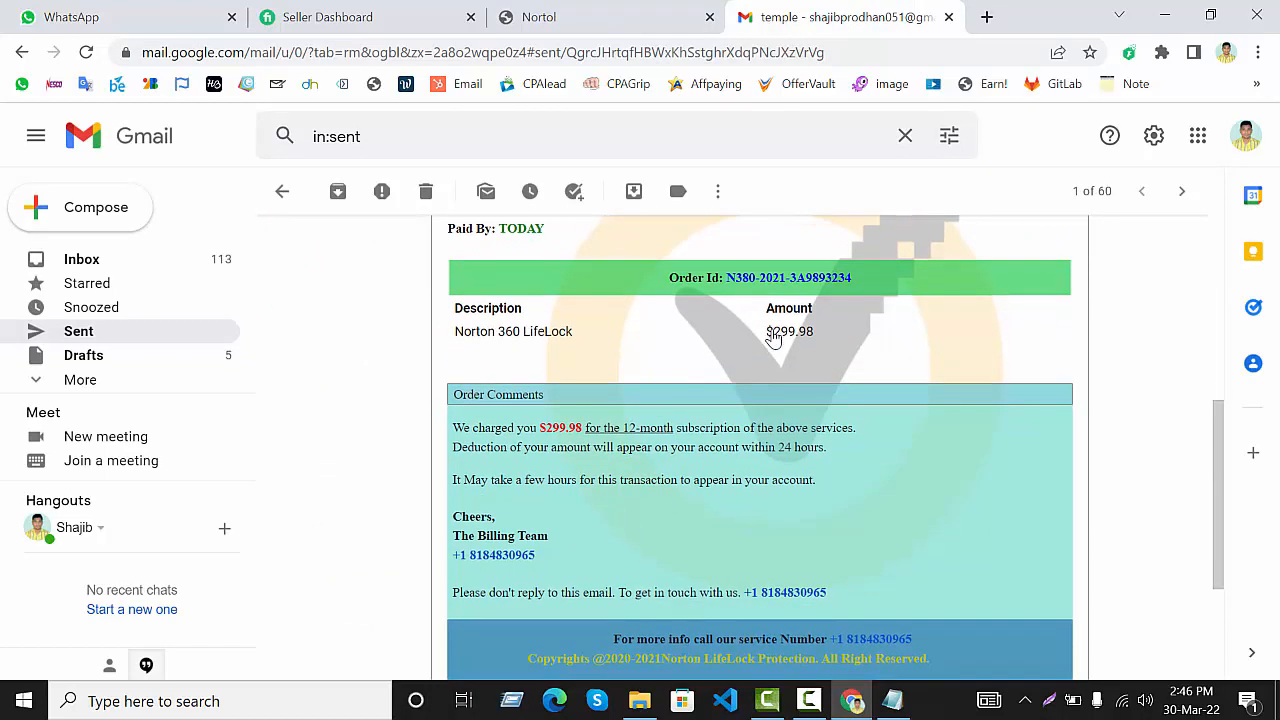